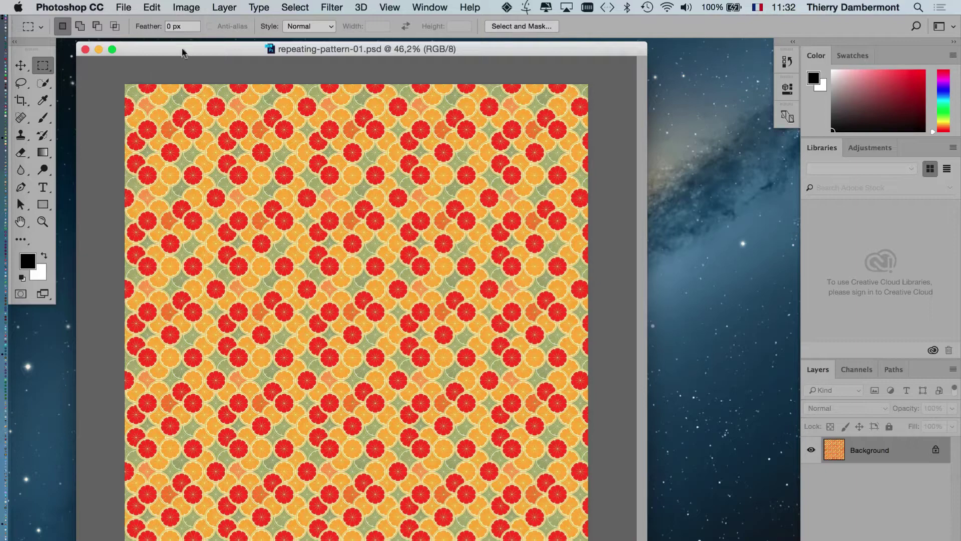
# Open the two car photos deaa9be8d12f95e4e53b54ae9d4159ce.jpg and bd961c9050d0728f6b827fae17d4aefd.jpg together
pyautogui.press('super+Tab')
pyautogui.press('super+shift+Tab')
pyautogui.click(120, 7)
pyautogui.click(137, 35)
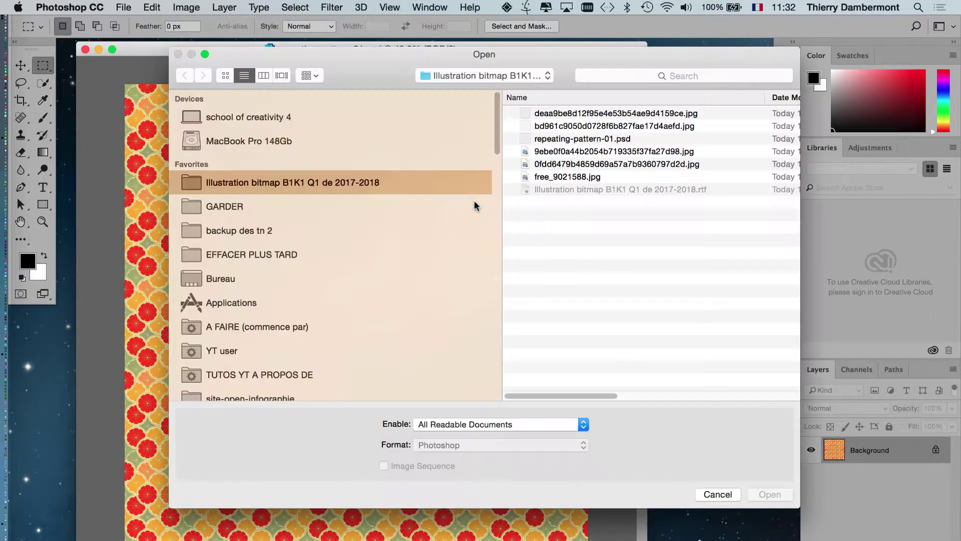
pyautogui.moveTo(797, 507); pyautogui.dragTo(874, 540)
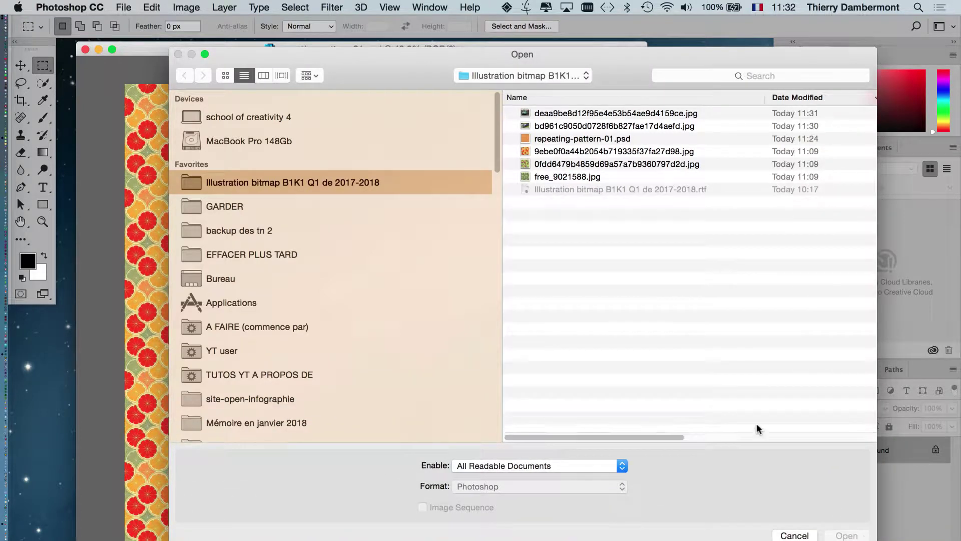
pyautogui.click(546, 116)
pyautogui.keyDown('shift'); pyautogui.click(541, 127); pyautogui.keyUp('shift')
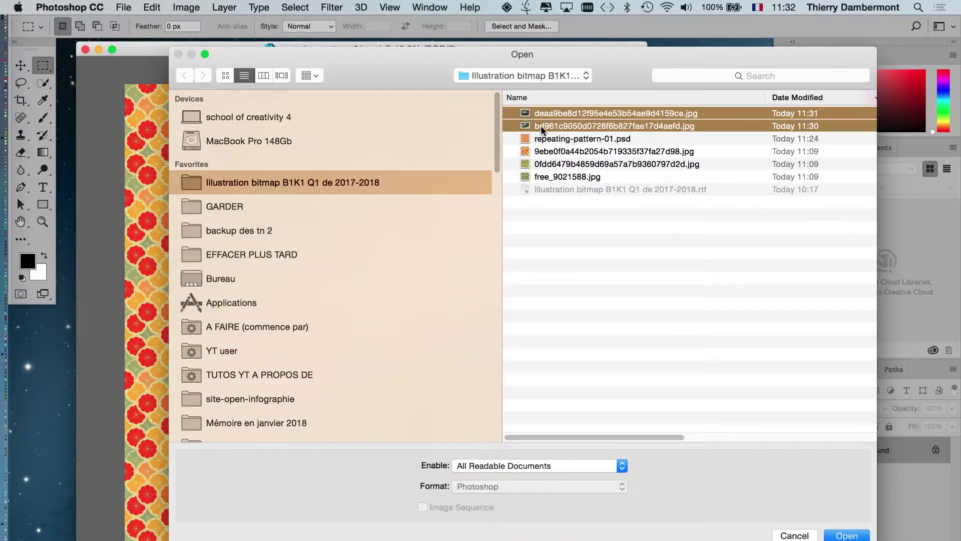
pyautogui.press('Return')
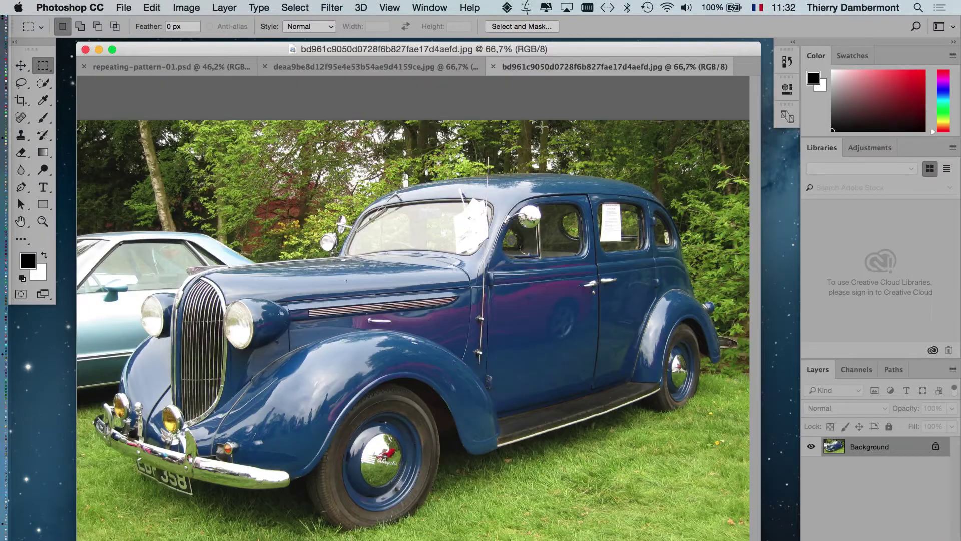
# Compare the green and blue car photos and close the green car image
pyautogui.click(388, 74)
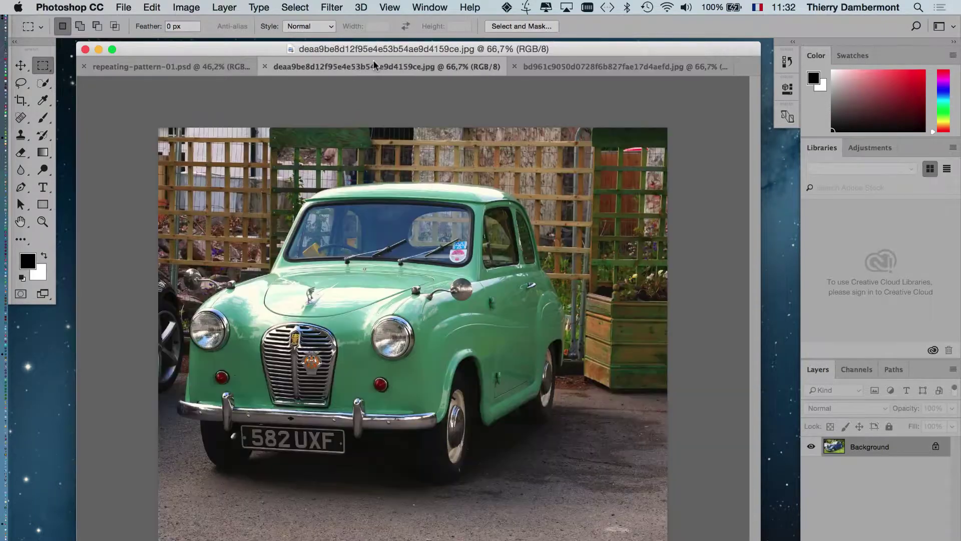
pyautogui.click(584, 68)
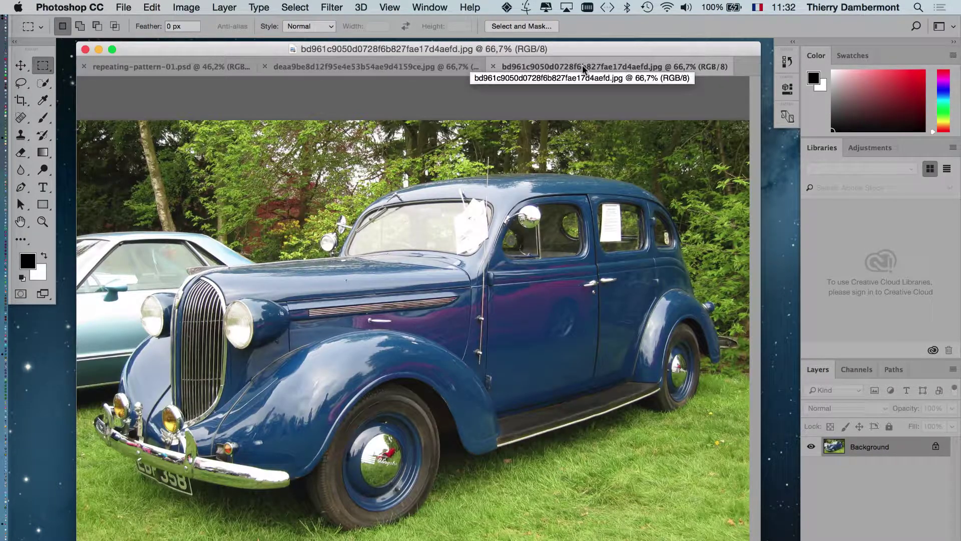
pyautogui.click(368, 68)
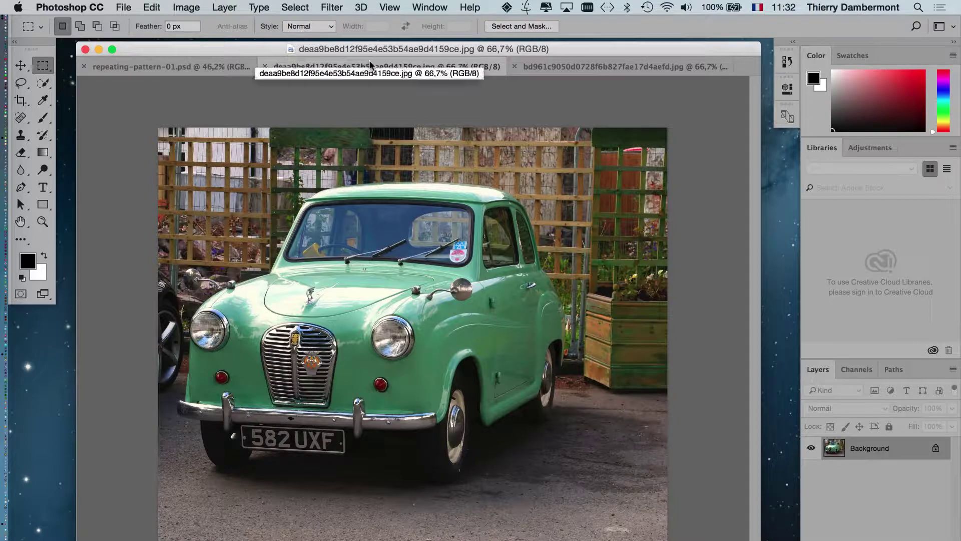
pyautogui.click(583, 67)
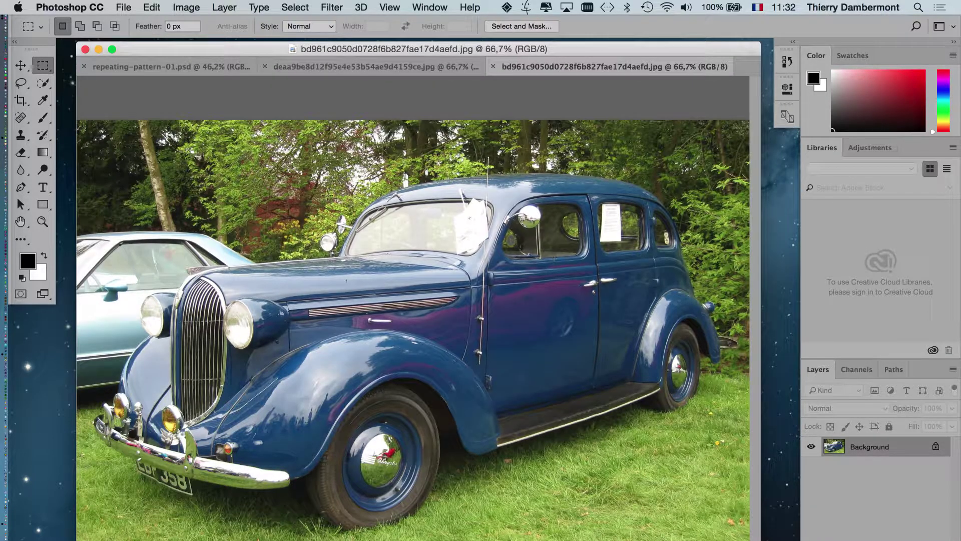
pyautogui.click(418, 75)
pyautogui.click(265, 67)
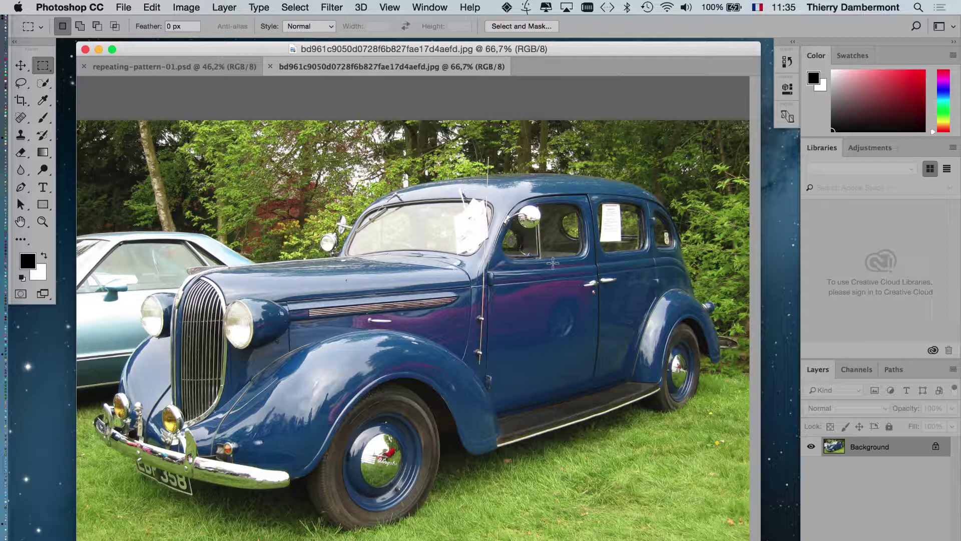
# Show the blue car photo in full-screen mode with the menu bar and reposition it in the workspace
pyautogui.press('f')
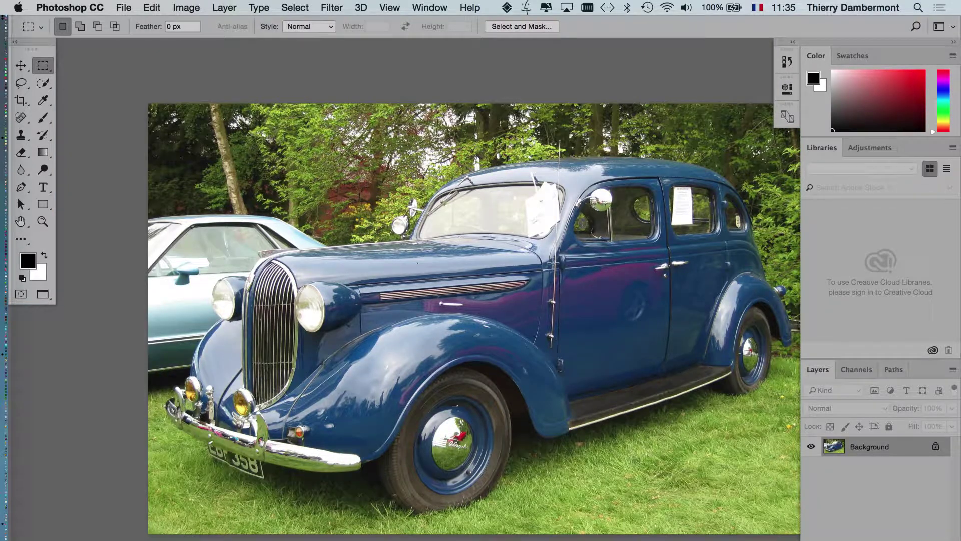
pyautogui.moveTo(553, 263); pyautogui.dragTo(486, 253)
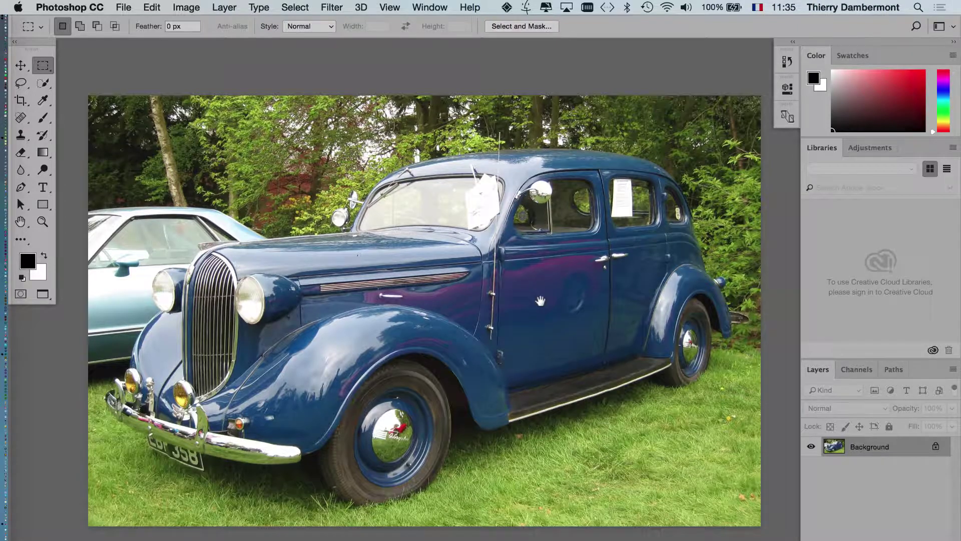
pyautogui.moveTo(486, 253)
pyautogui.mouseDown()
pyautogui.moveTo(686, 304)
pyautogui.moveTo(339, 234)
pyautogui.moveTo(510, 201)
pyautogui.moveTo(768, 406)
pyautogui.moveTo(271, 242)
pyautogui.moveTo(754, 229)
pyautogui.moveTo(947, 430)
pyautogui.moveTo(466, 244)
pyautogui.moveTo(480, 282)
pyautogui.moveTo(482, 268)
pyautogui.mouseUp()
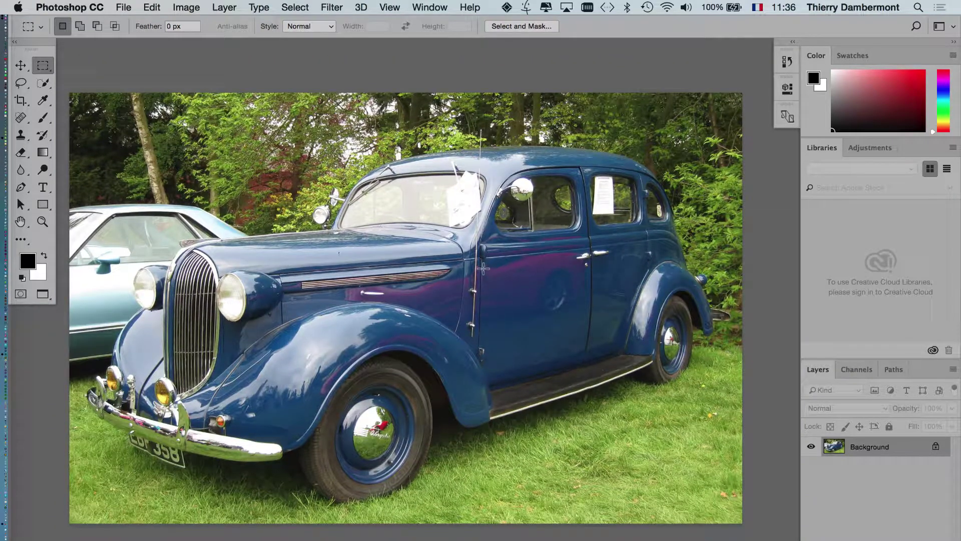
pyautogui.moveTo(367, 296); pyautogui.dragTo(412, 292)
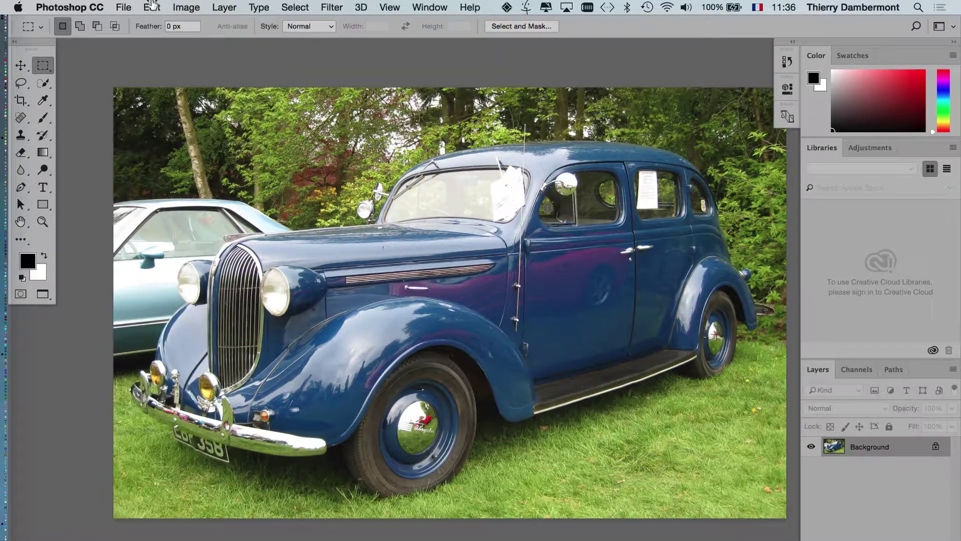
# Save the blue car photo in Photoshop format as "vintage blue car.psd" in the Illustration bitmap B1K1 Q1 de 2017-2018 folder
pyautogui.click(123, 7)
pyautogui.click(164, 148)
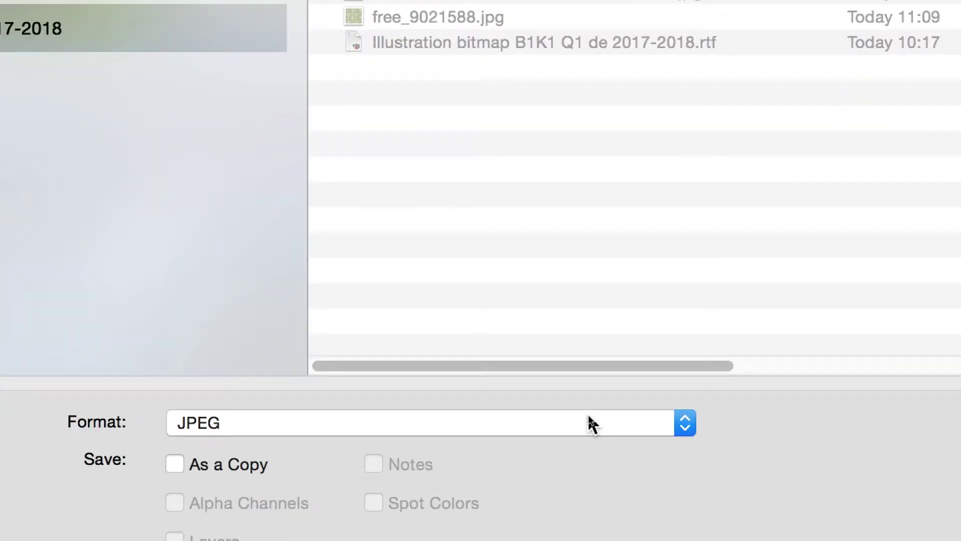
pyautogui.click(591, 418)
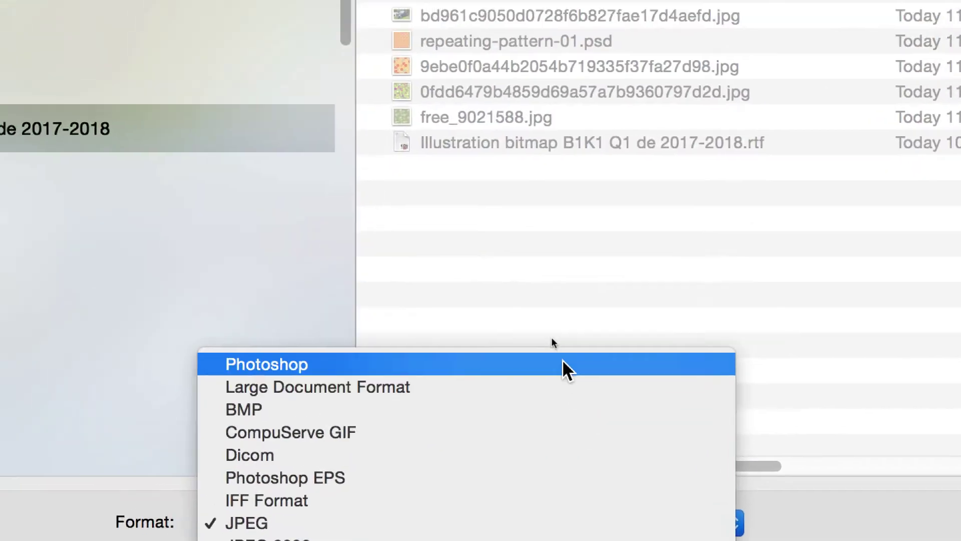
pyautogui.click(510, 265)
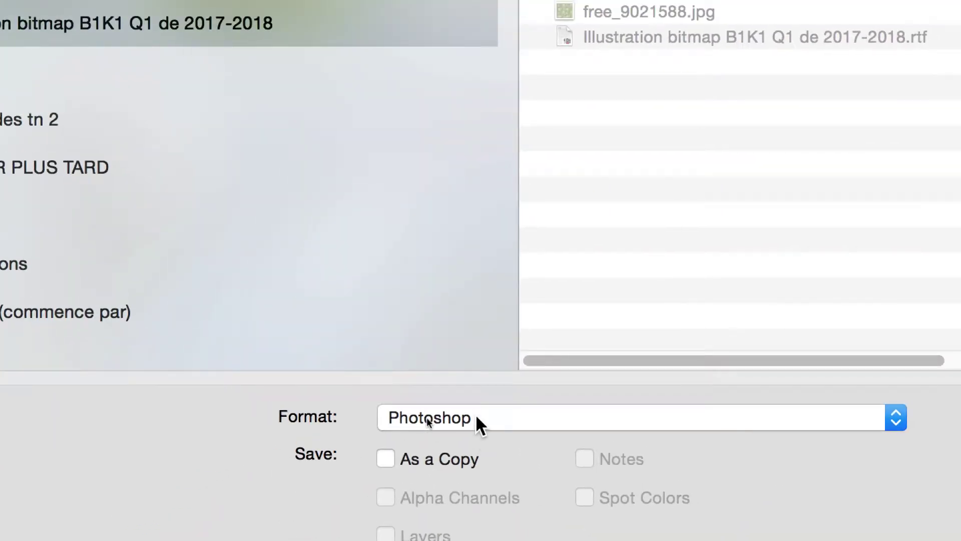
pyautogui.click(477, 418)
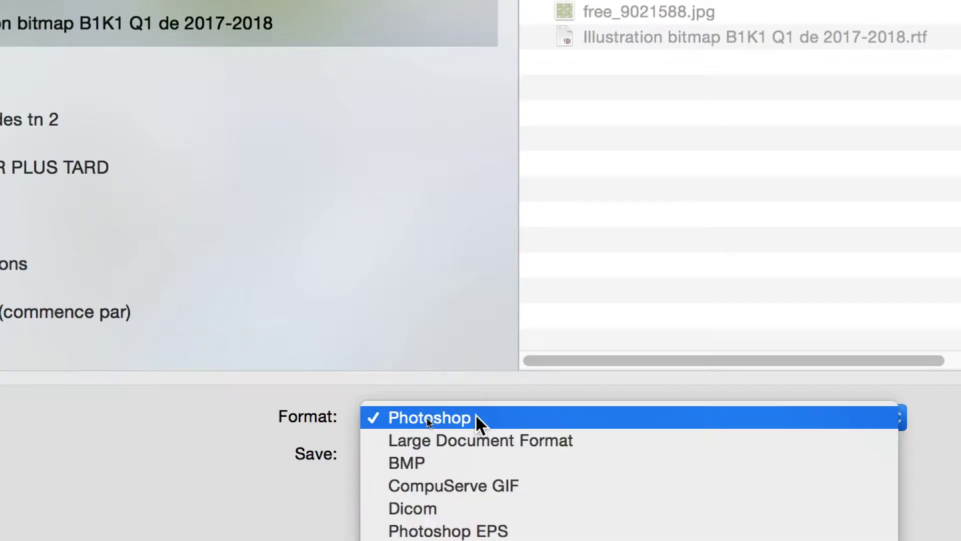
pyautogui.click(475, 417)
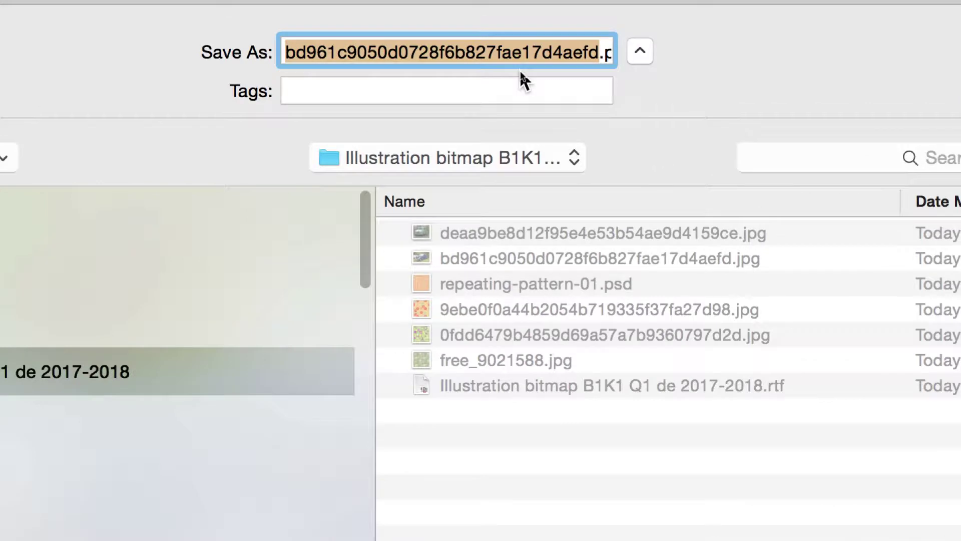
pyautogui.write('vint')
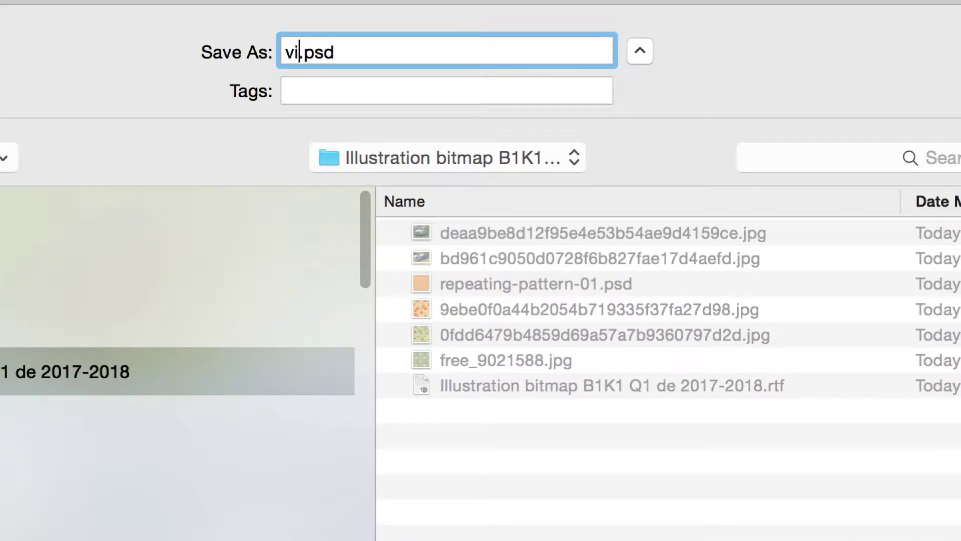
pyautogui.write('age blue ')
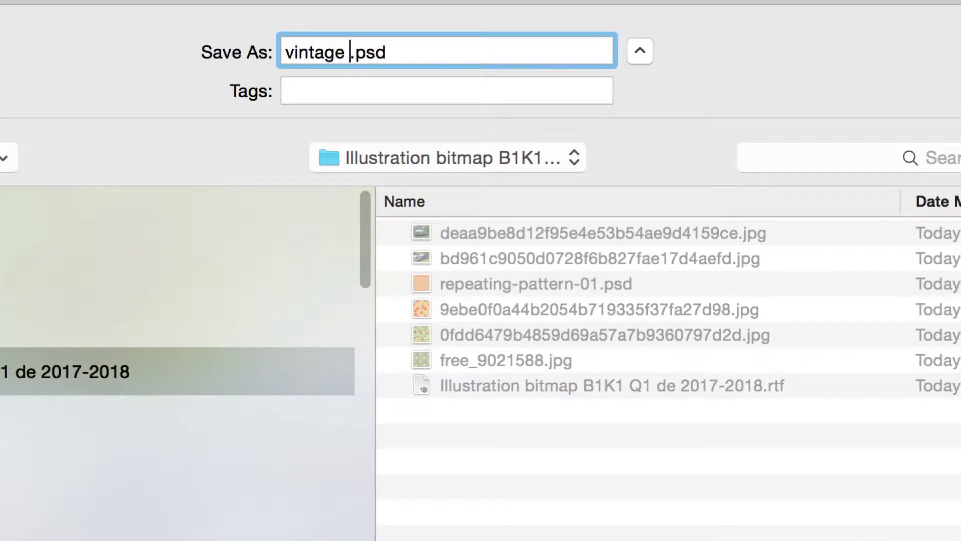
pyautogui.write('car')
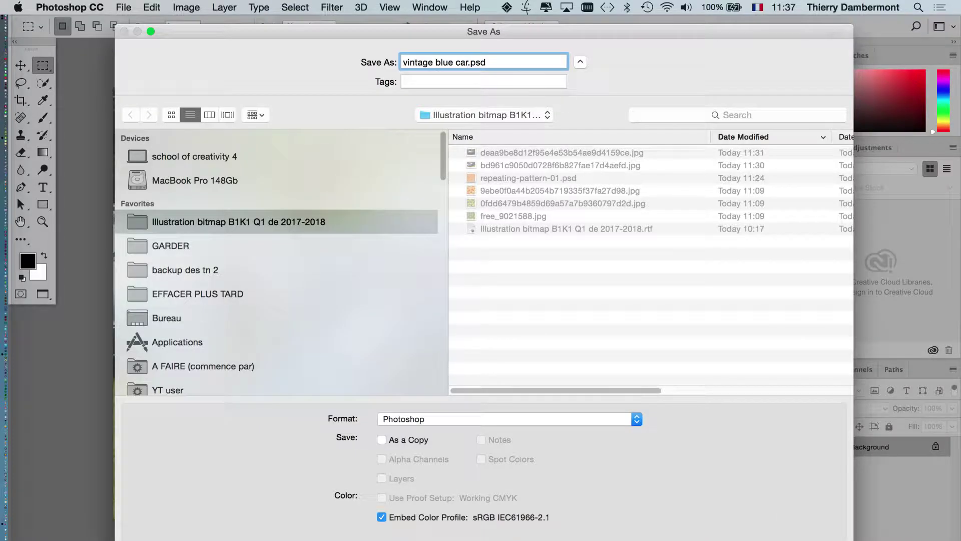
pyautogui.press('Return')
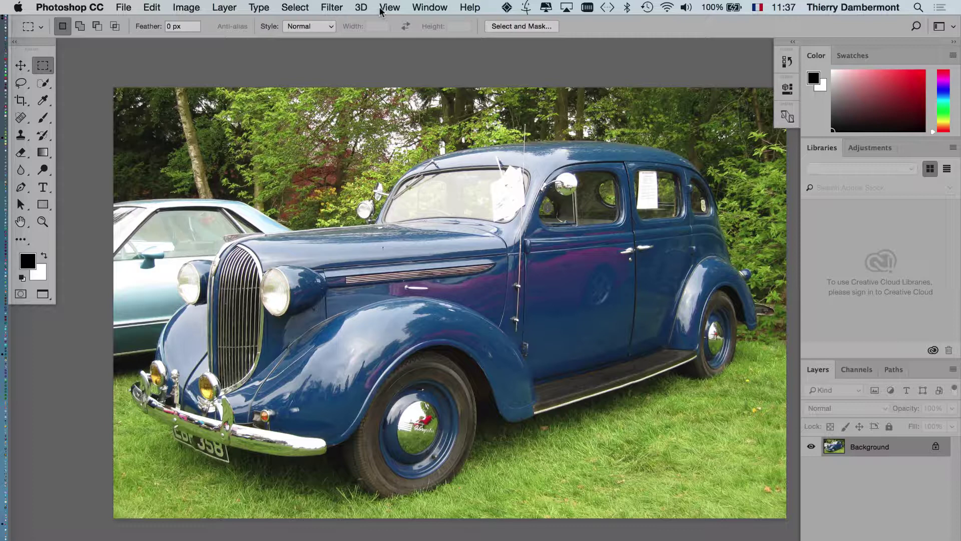
# Move the floating toolbox away from the screen edge and activate the standard Lasso tool
pyautogui.moveTo(513, 209); pyautogui.dragTo(463, 180)
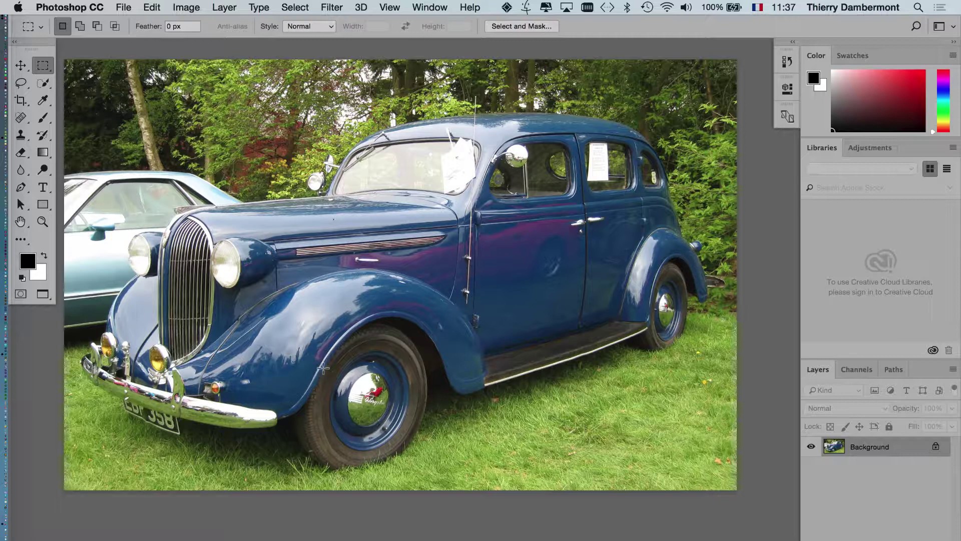
pyautogui.moveTo(32, 45); pyautogui.dragTo(65, 72)
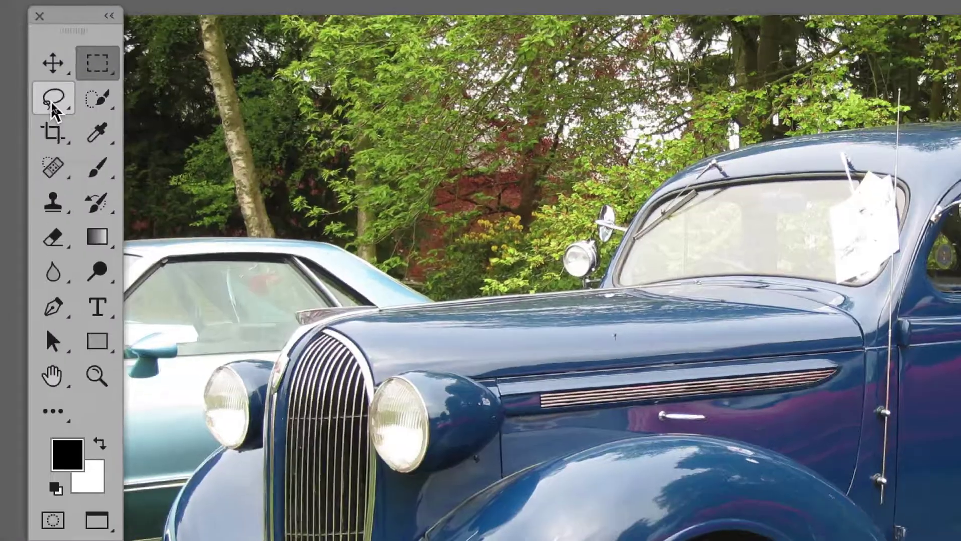
pyautogui.click(53, 105)
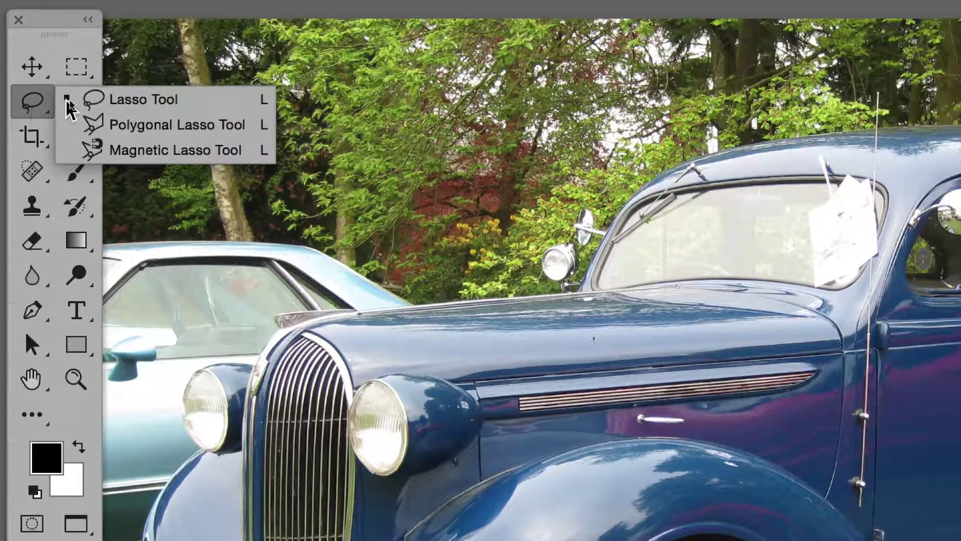
pyautogui.click(117, 99)
pyautogui.click(59, 106)
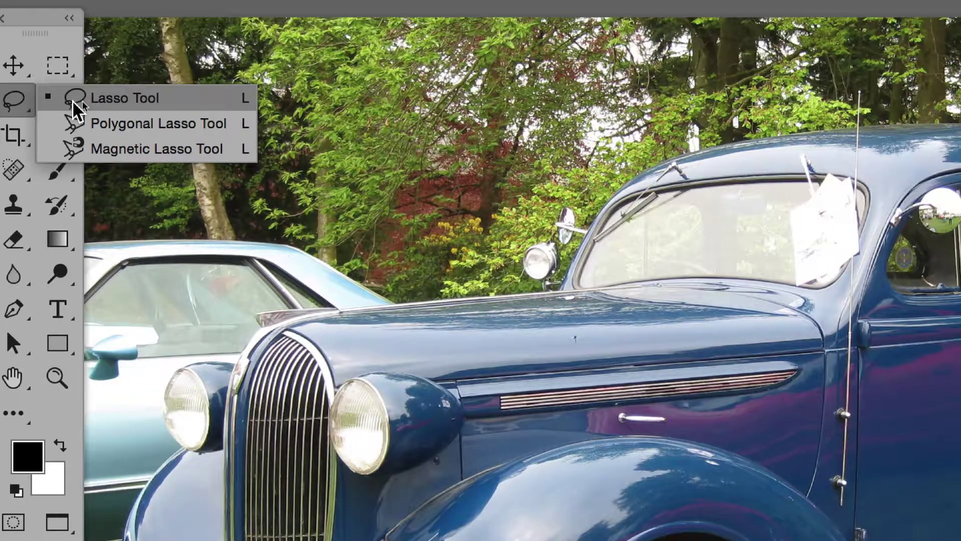
pyautogui.click(76, 105)
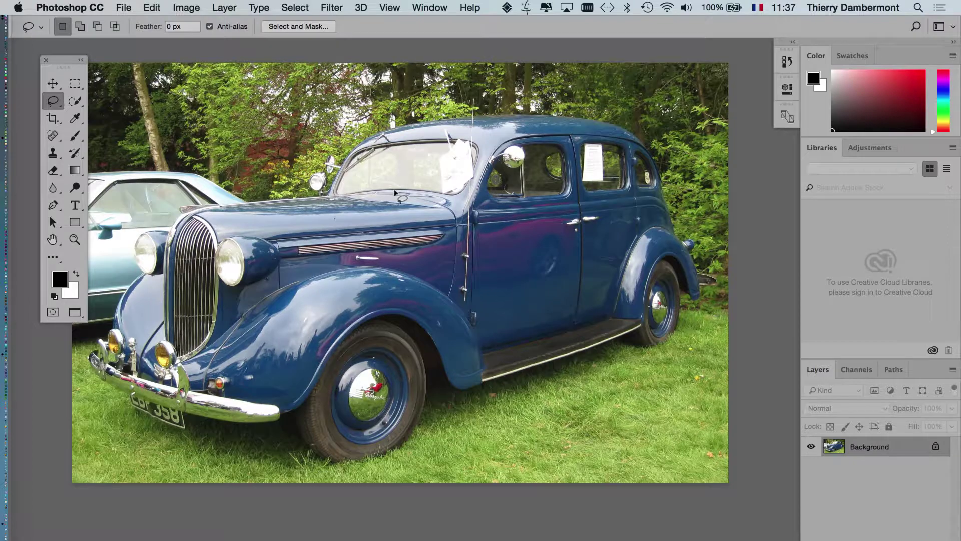
# Draw a rough freehand lasso selection around the whole blue car
pyautogui.moveTo(365, 207); pyautogui.dragTo(421, 224)
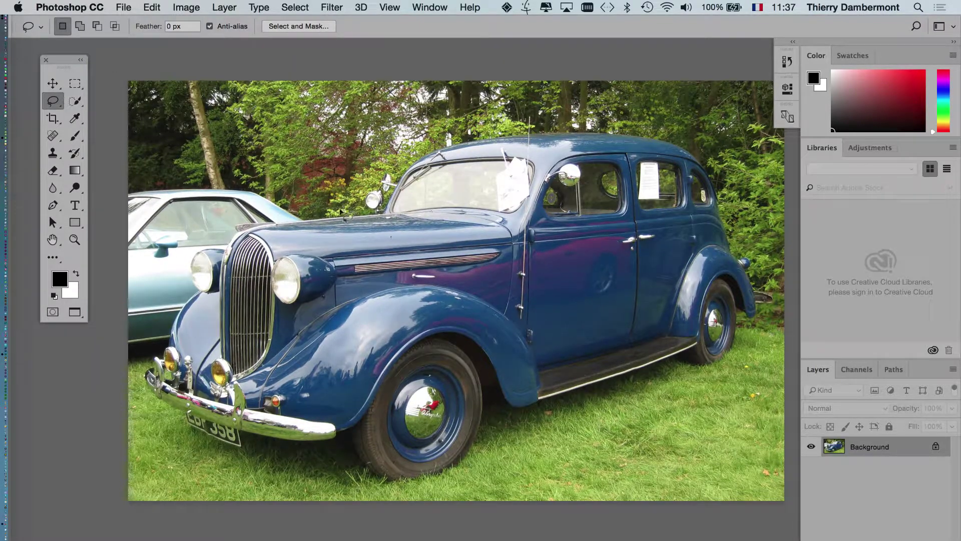
pyautogui.moveTo(489, 126)
pyautogui.mouseDown()
pyautogui.moveTo(623, 120)
pyautogui.moveTo(708, 148)
pyautogui.moveTo(769, 307)
pyautogui.moveTo(754, 339)
pyautogui.moveTo(733, 363)
pyautogui.moveTo(667, 354)
pyautogui.moveTo(590, 373)
pyautogui.moveTo(526, 422)
pyautogui.moveTo(454, 361)
pyautogui.moveTo(413, 369)
pyautogui.moveTo(301, 452)
pyautogui.moveTo(200, 417)
pyautogui.moveTo(148, 341)
pyautogui.moveTo(191, 246)
pyautogui.moveTo(311, 210)
pyautogui.moveTo(383, 283)
pyautogui.mouseUp()
pyautogui.scroll(-5, 383, 285)
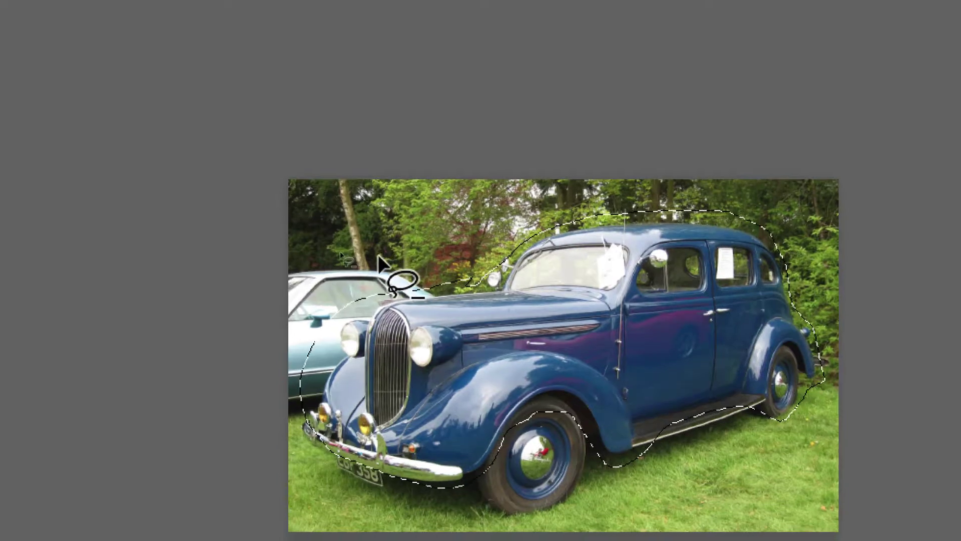
# Subtract the excess area over the neighbouring light-blue car, beside the blue car's front end, from the selection
pyautogui.moveTo(346, 297); pyautogui.dragTo(298, 345)
pyautogui.moveTo(365, 272)
pyautogui.mouseDown()
pyautogui.moveTo(364, 318)
pyautogui.moveTo(348, 349)
pyautogui.moveTo(324, 355)
pyautogui.mouseUp()
pyautogui.moveTo(352, 299)
pyautogui.mouseDown()
pyautogui.moveTo(334, 274)
pyautogui.moveTo(359, 188)
pyautogui.moveTo(398, 142)
pyautogui.moveTo(434, 152)
pyautogui.mouseUp()
# Add the lower part of the blue car's front wheel to the lasso selection
pyautogui.moveTo(377, 259)
pyautogui.mouseDown()
pyautogui.moveTo(359, 285)
pyautogui.moveTo(319, 285)
pyautogui.moveTo(335, 255)
pyautogui.moveTo(379, 253)
pyautogui.moveTo(383, 273)
pyautogui.mouseUp()
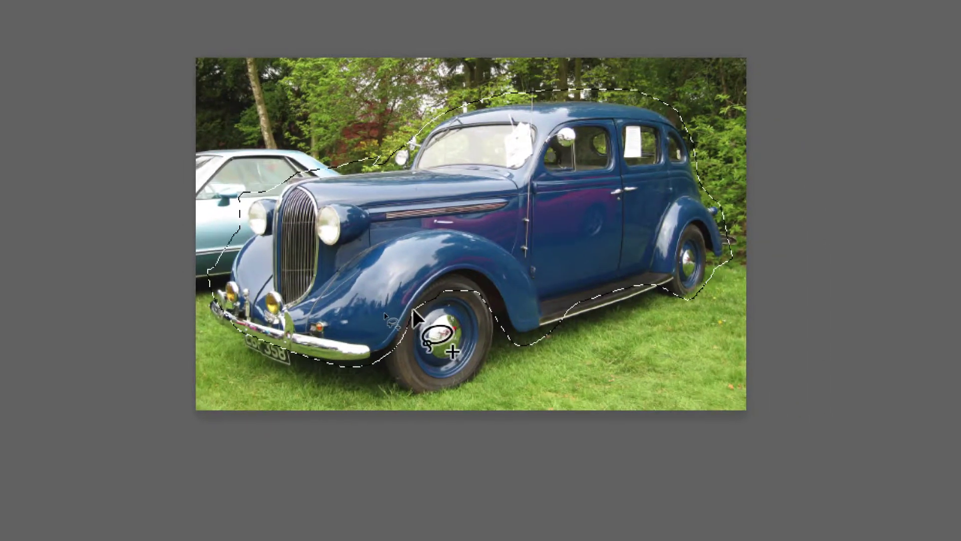
pyautogui.moveTo(410, 330)
pyautogui.mouseDown()
pyautogui.moveTo(432, 347)
pyautogui.moveTo(462, 342)
pyautogui.moveTo(499, 296)
pyautogui.moveTo(498, 277)
pyautogui.mouseUp()
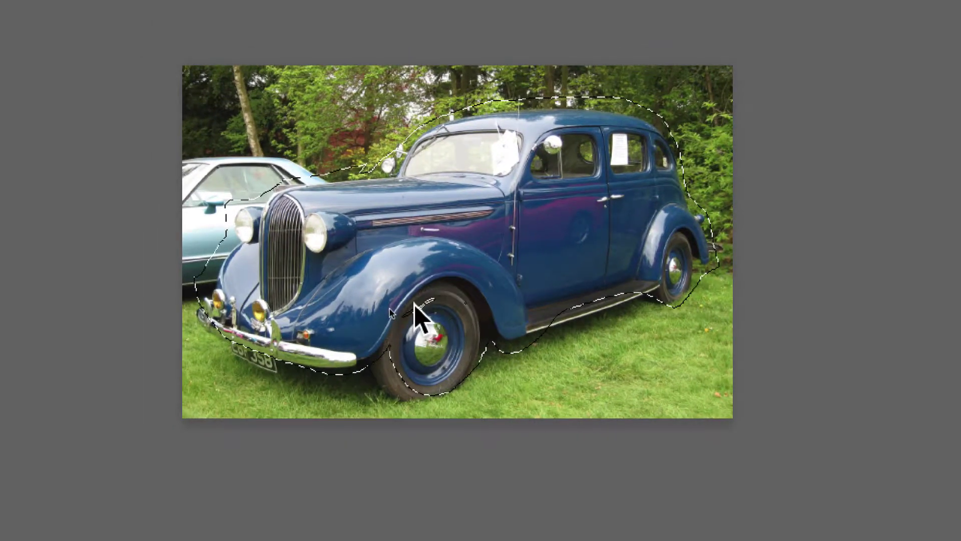
pyautogui.moveTo(412, 304)
pyautogui.mouseDown()
pyautogui.moveTo(400, 327)
pyautogui.moveTo(453, 359)
pyautogui.moveTo(477, 310)
pyautogui.moveTo(449, 279)
pyautogui.moveTo(420, 299)
pyautogui.mouseUp()
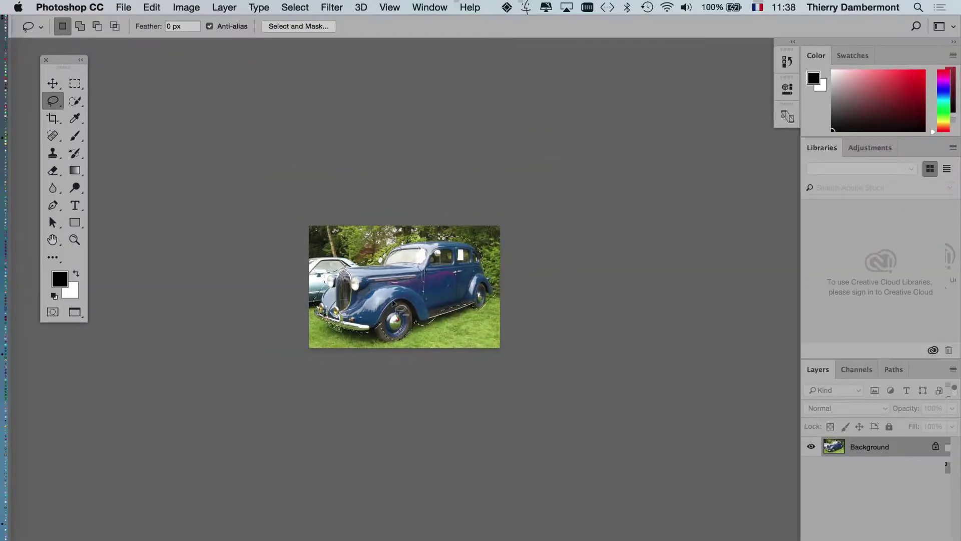
# Inspect the lasso selection outline up close around the blue car's bumper, front wheel and body
pyautogui.scroll(3, 394, 303)
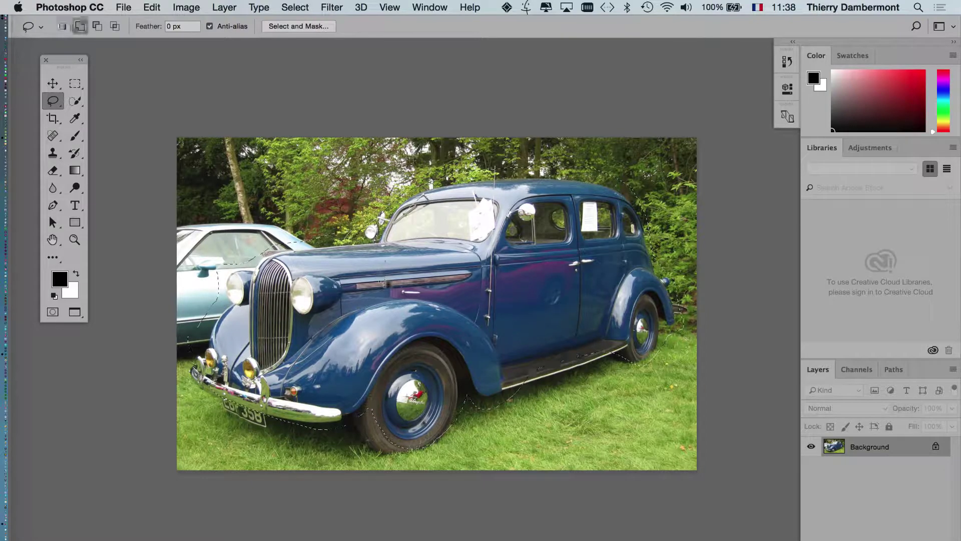
pyautogui.scroll(1, 205, 375)
pyautogui.scroll(2, 204, 375)
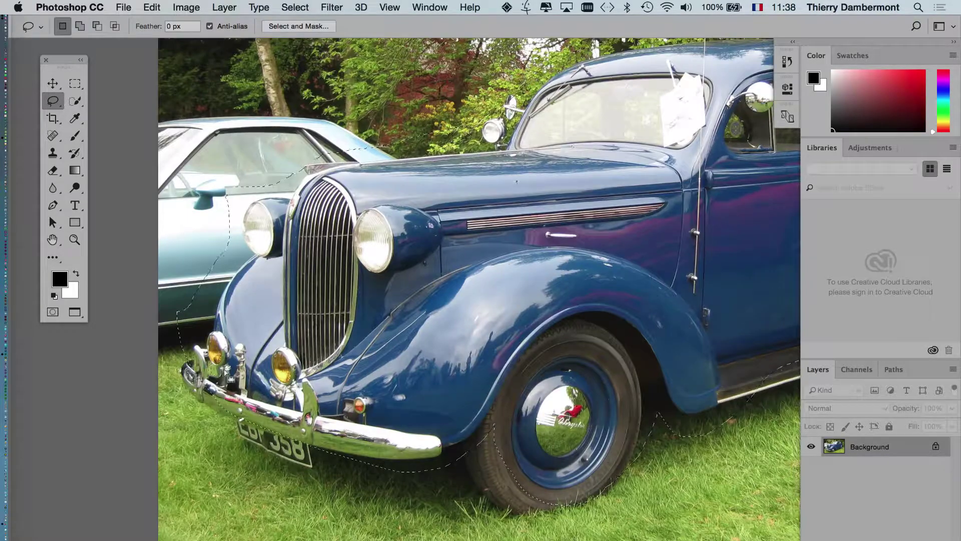
pyautogui.moveTo(204, 376)
pyautogui.mouseDown()
pyautogui.moveTo(350, 299)
pyautogui.moveTo(362, 307)
pyautogui.mouseUp()
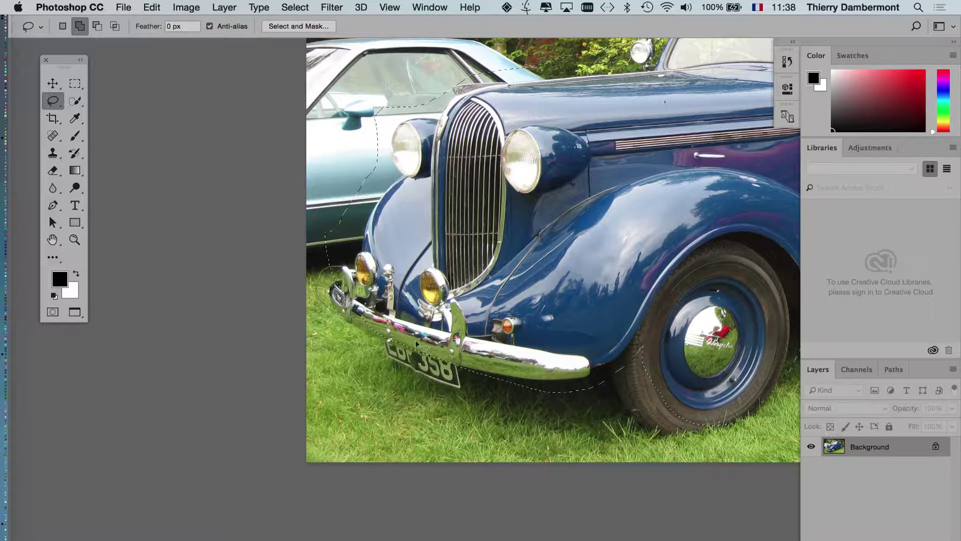
pyautogui.moveTo(498, 361); pyautogui.dragTo(507, 346)
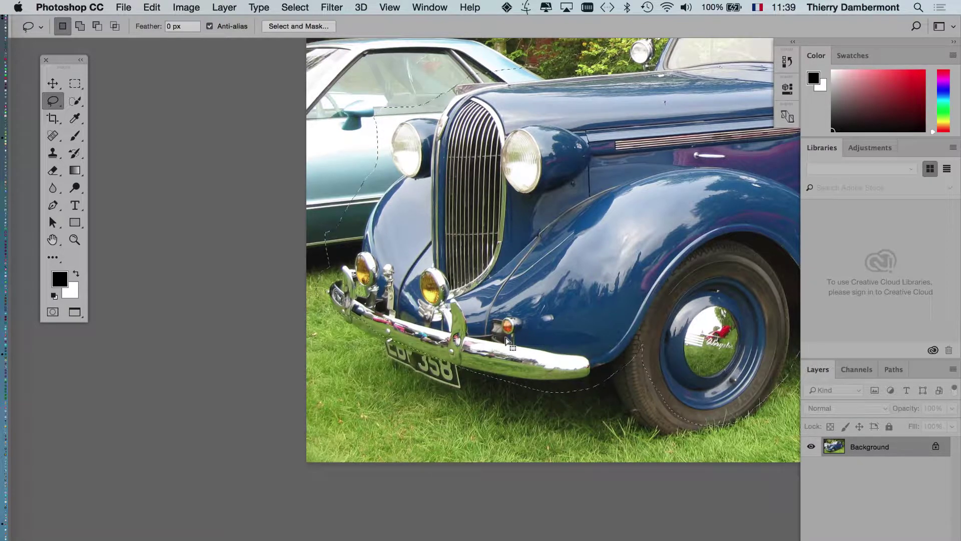
pyautogui.scroll(-5, 524, 310)
pyautogui.moveTo(518, 273); pyautogui.dragTo(314, 279)
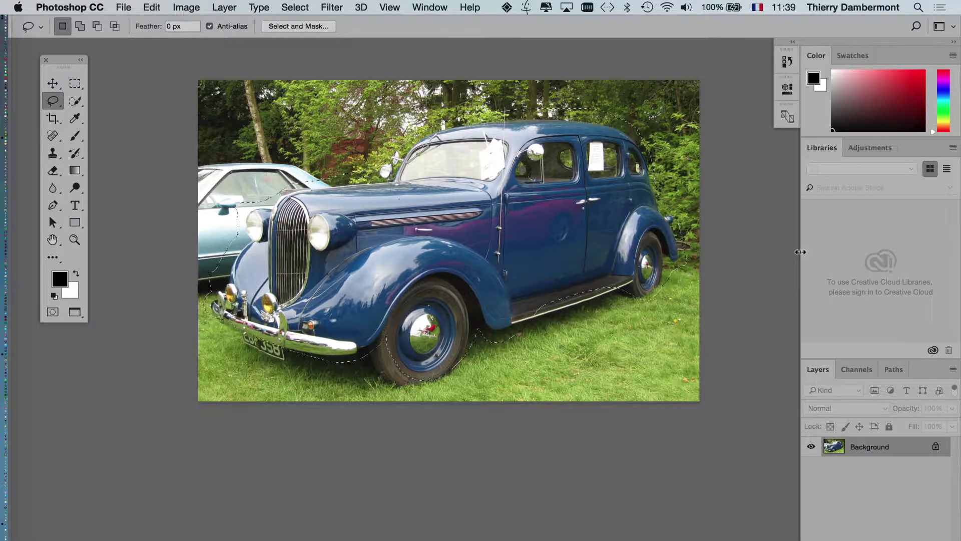
pyautogui.moveTo(291, 174); pyautogui.dragTo(179, 158)
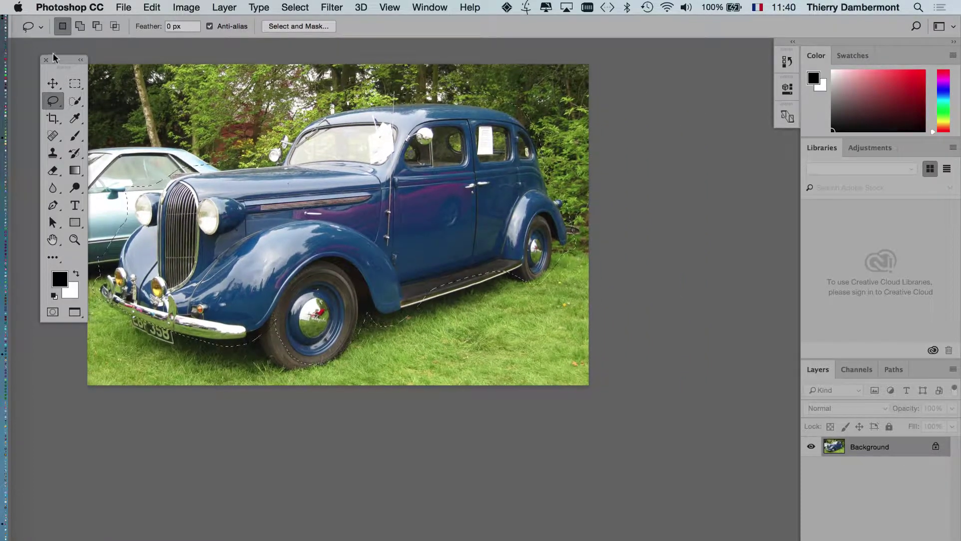
# Move the floating toolbox clear of the photo and bring the whole blue car with its selection into view
pyautogui.moveTo(56, 60); pyautogui.dragTo(30, 52)
pyautogui.moveTo(241, 136)
pyautogui.mouseDown()
pyautogui.moveTo(215, 118)
pyautogui.moveTo(225, 109)
pyautogui.mouseUp()
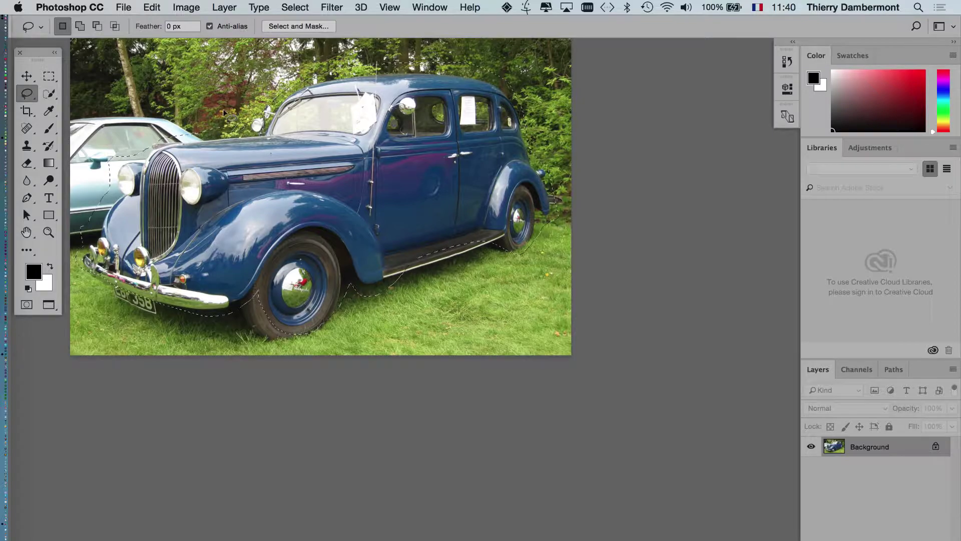
pyautogui.scroll(5, 297, 219)
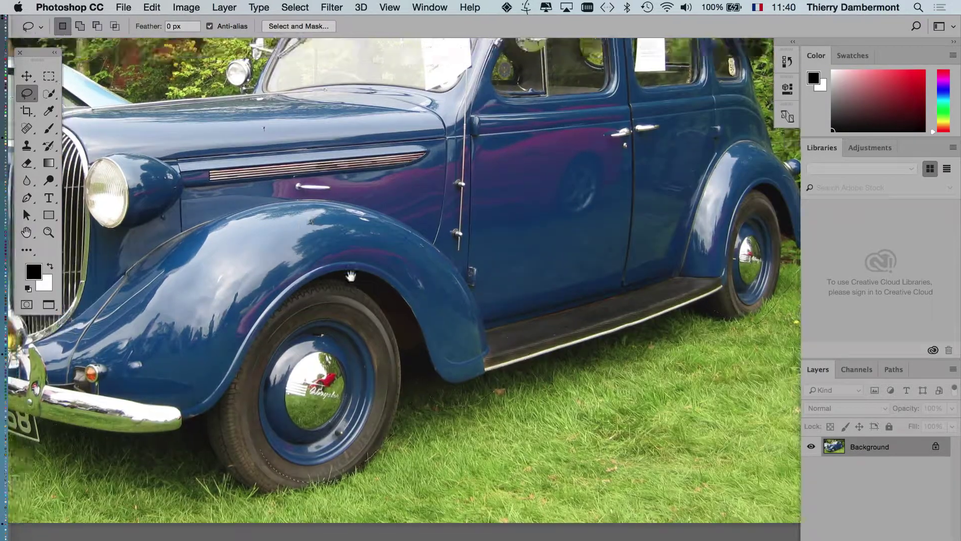
pyautogui.scroll(-2, 349, 303)
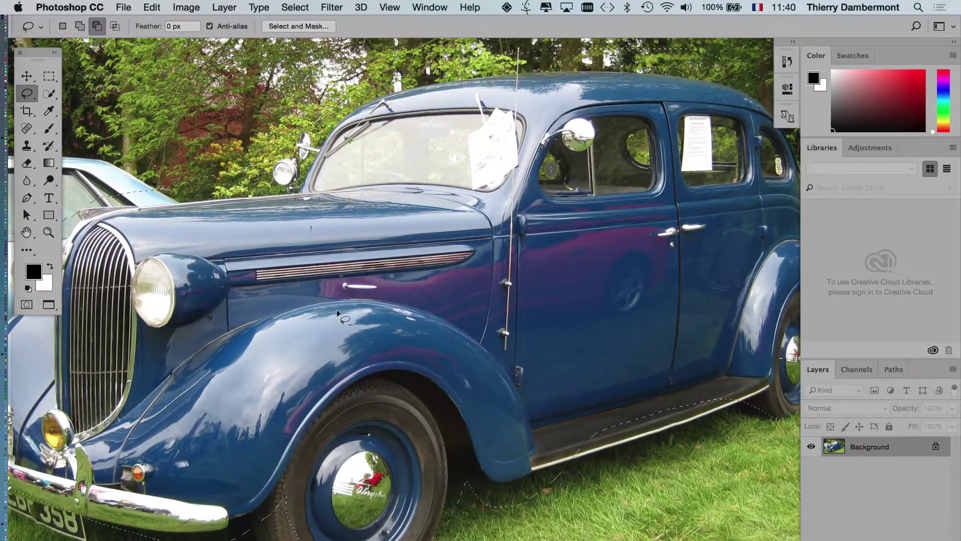
pyautogui.scroll(-2, 338, 315)
pyautogui.scroll(-3, 339, 315)
pyautogui.moveTo(292, 388); pyautogui.dragTo(231, 287)
# Open Color Range on the current lasso selection and move its dialog clear of the photo
pyautogui.click(303, 5)
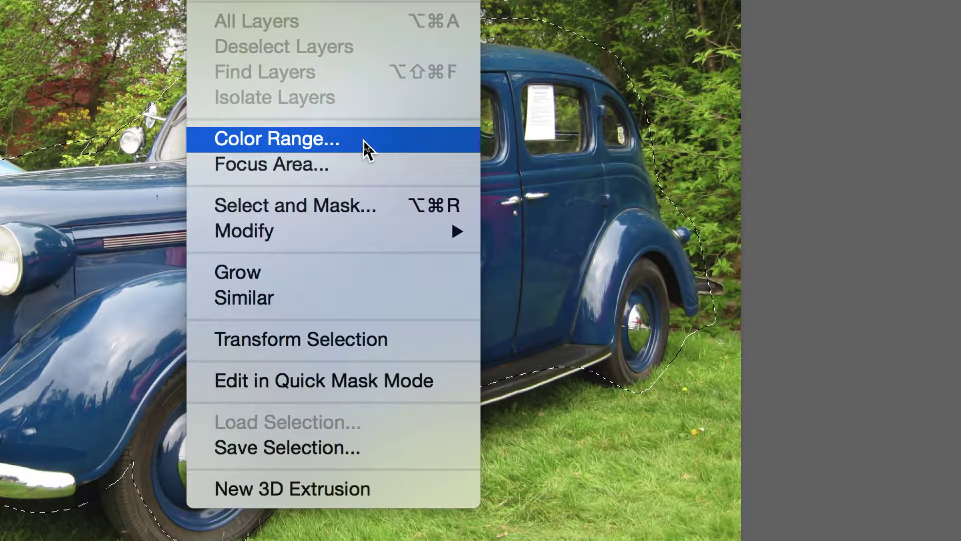
pyautogui.click(364, 142)
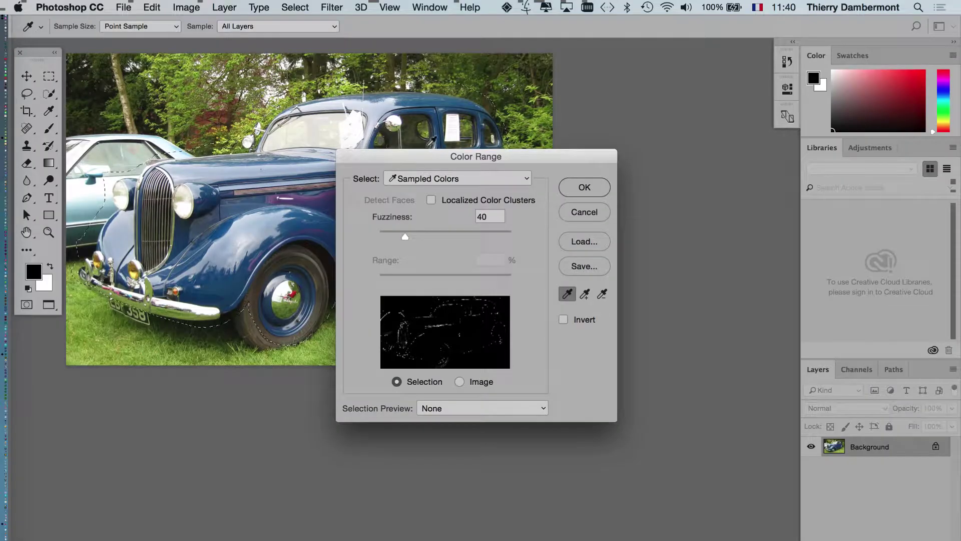
pyautogui.moveTo(426, 153); pyautogui.dragTo(654, 122)
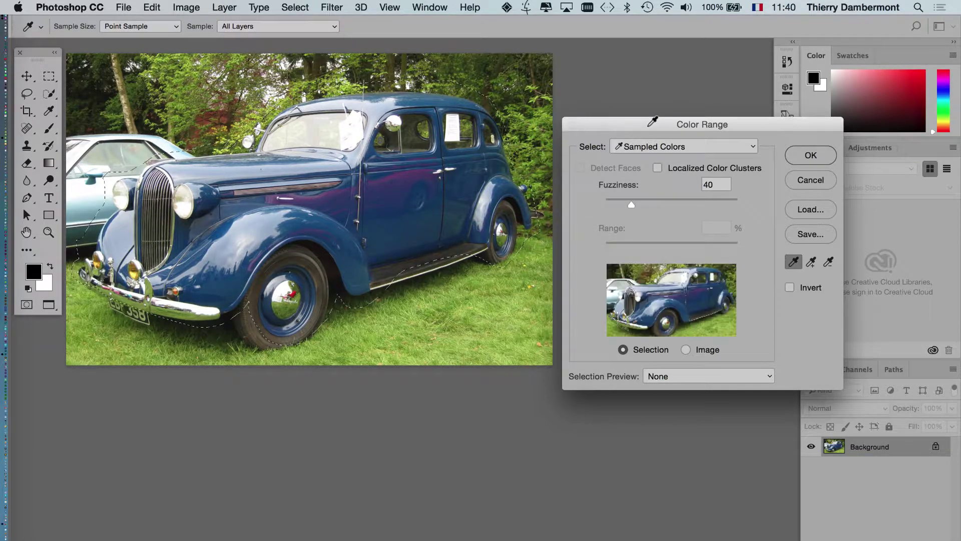
pyautogui.moveTo(762, 129); pyautogui.dragTo(739, 118)
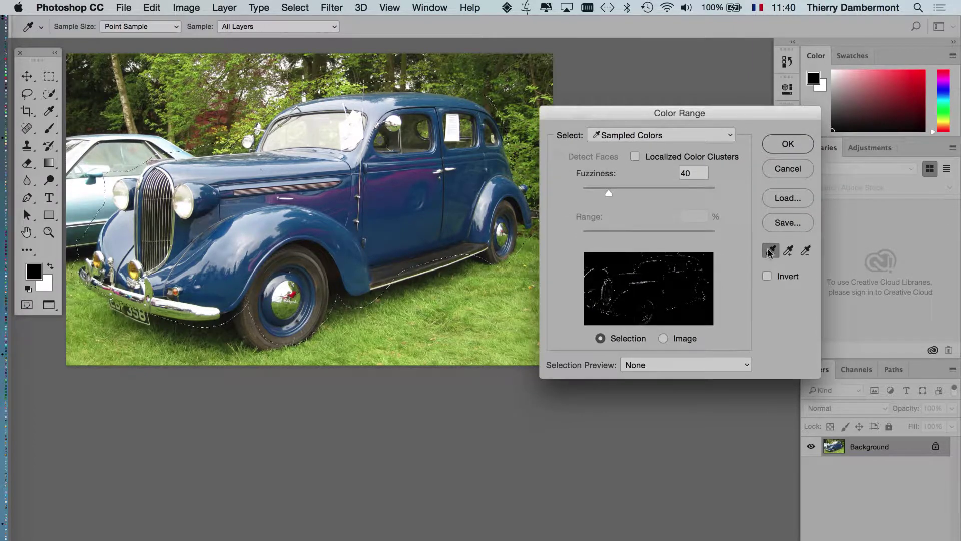
# Sample the blue of the car's front door with the Color Range Eyedropper and apply the selection
pyautogui.press('alt+super')
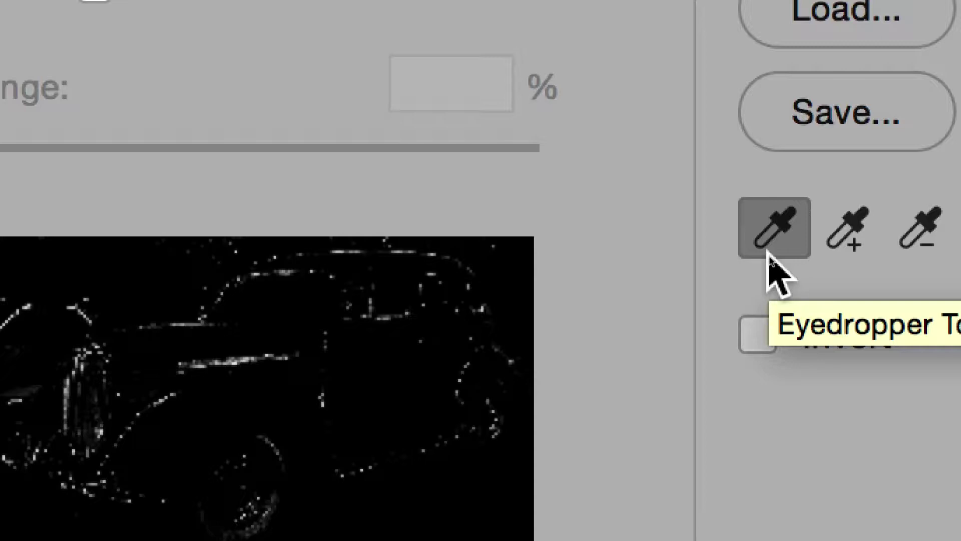
pyautogui.click(768, 250)
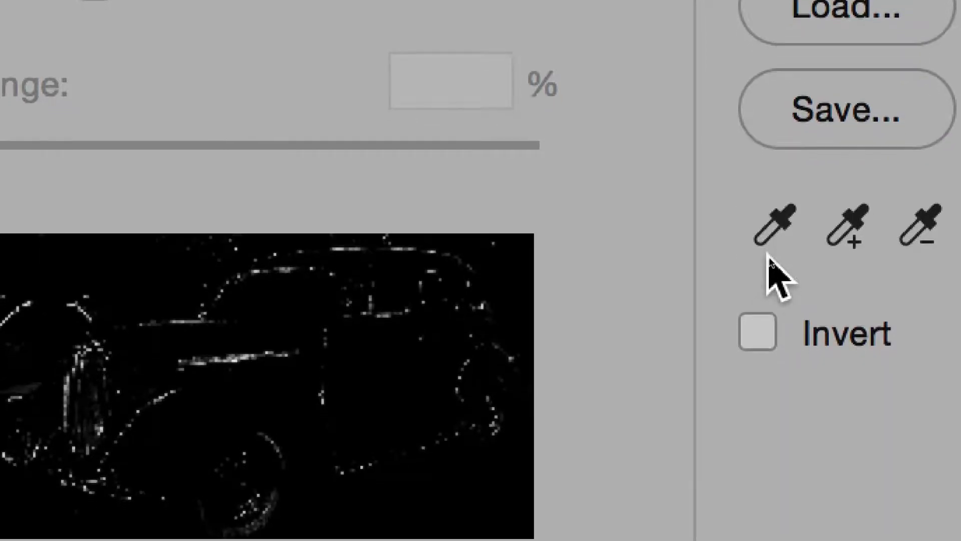
pyautogui.click(769, 253)
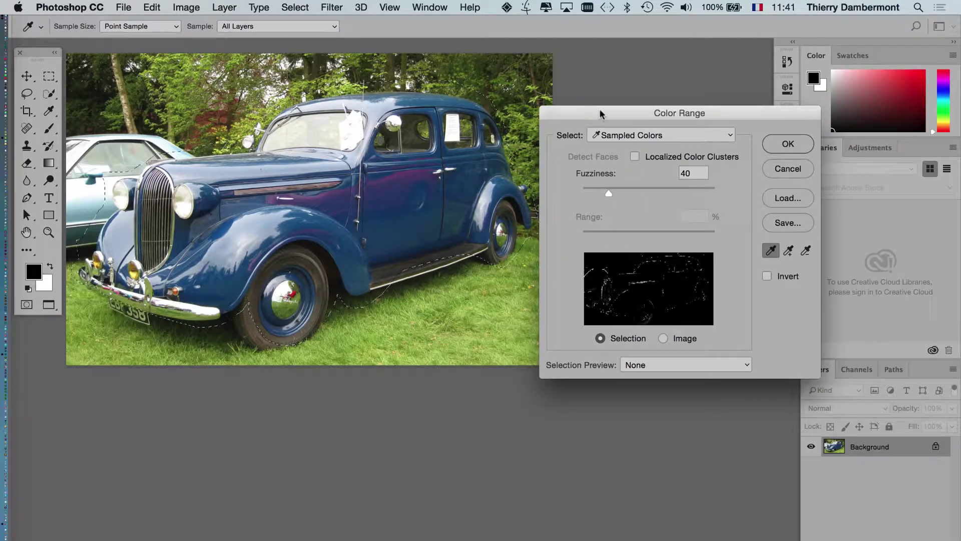
pyautogui.moveTo(673, 144); pyautogui.dragTo(643, 125)
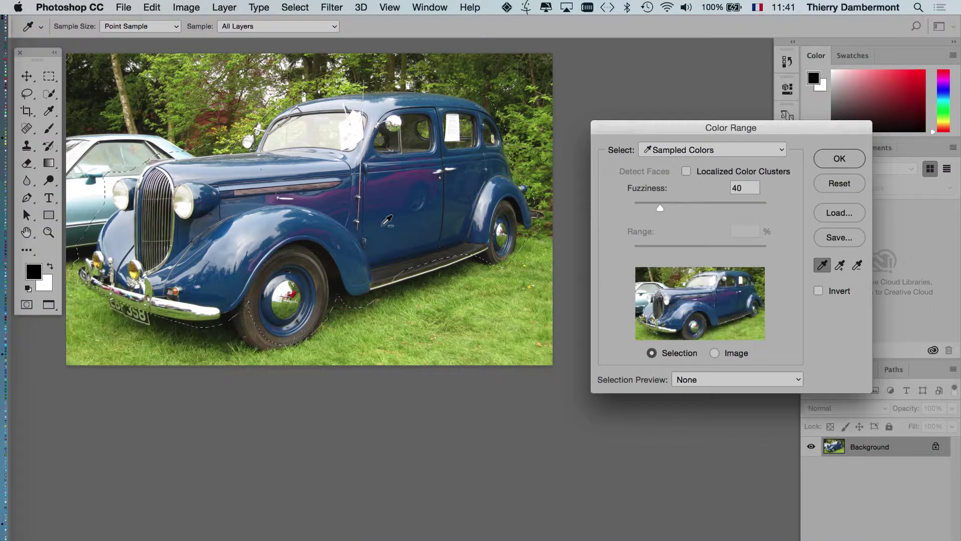
pyautogui.press('alt+super+equal')
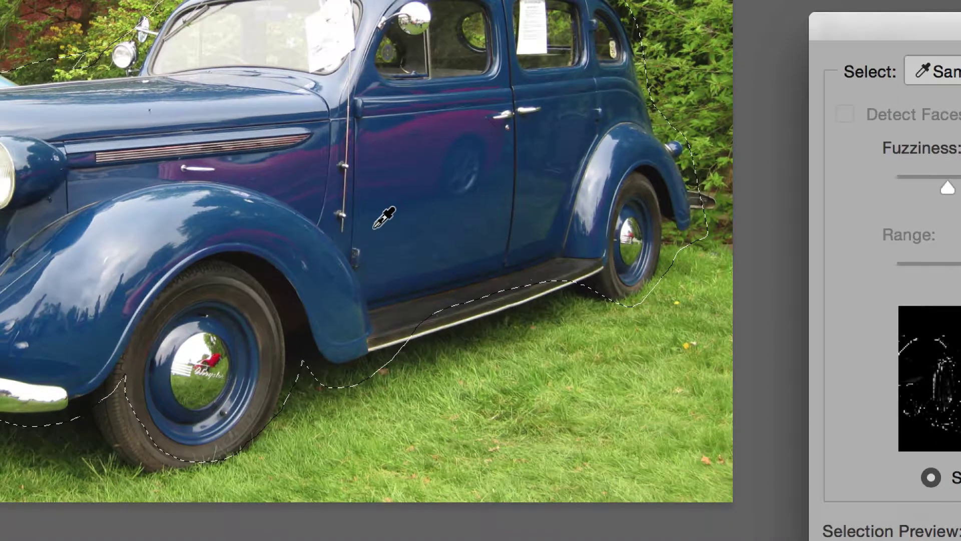
pyautogui.click(374, 227)
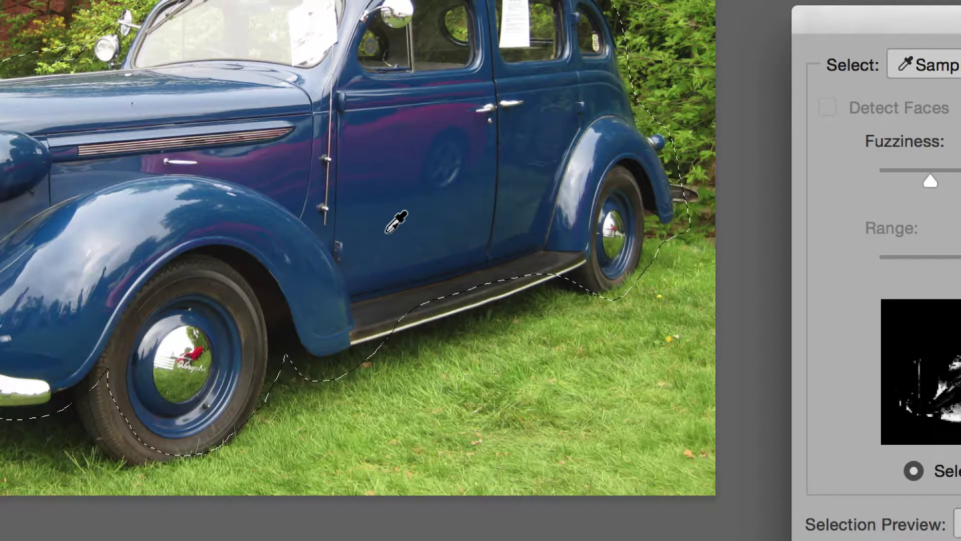
pyautogui.press('ctrl')
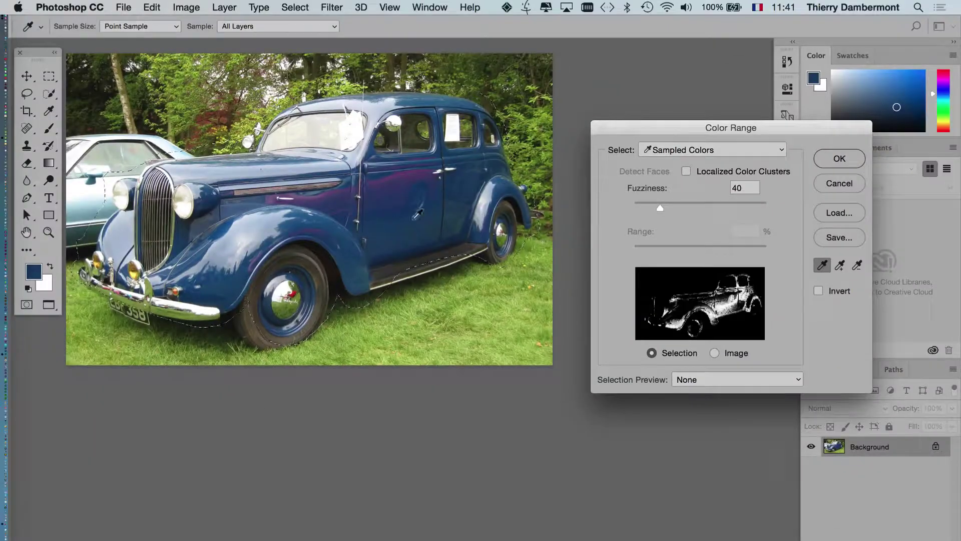
pyautogui.moveTo(632, 134); pyautogui.dragTo(619, 75)
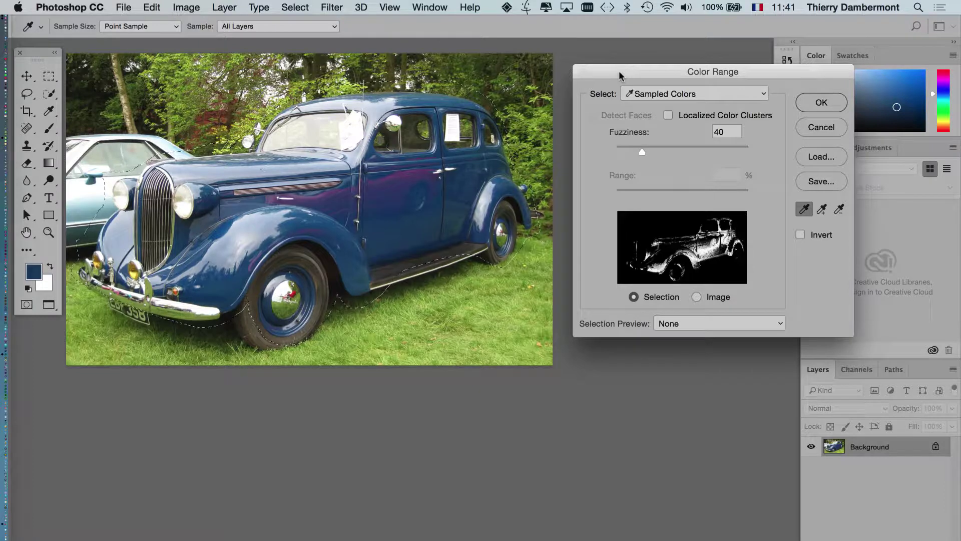
pyautogui.click(780, 167)
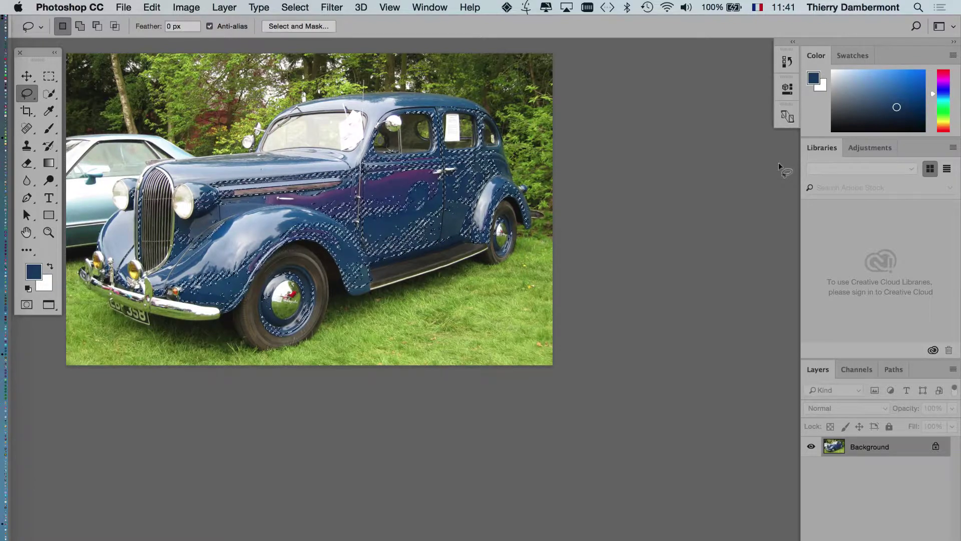
# Undo the applied Color Range selection to restore the rough lasso selection
pyautogui.click(152, 7)
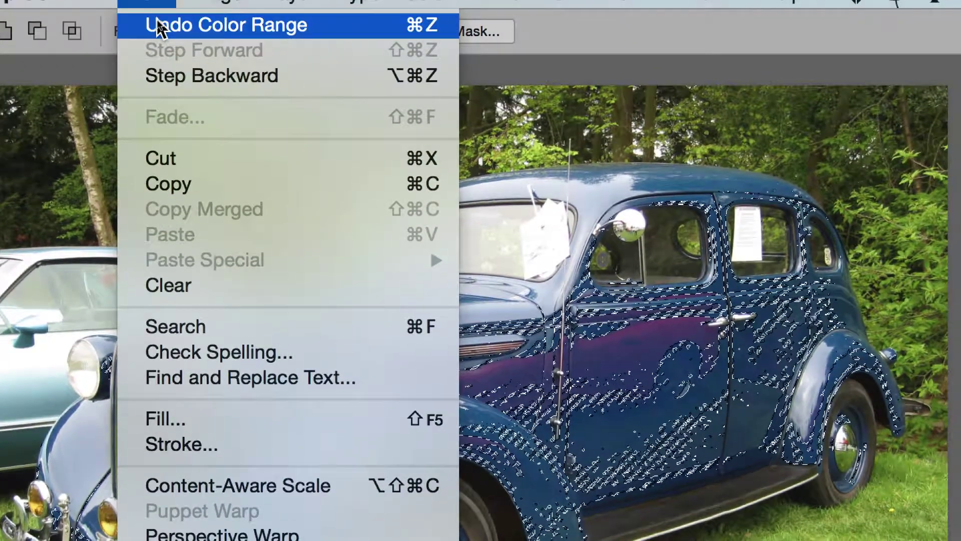
pyautogui.click(156, 26)
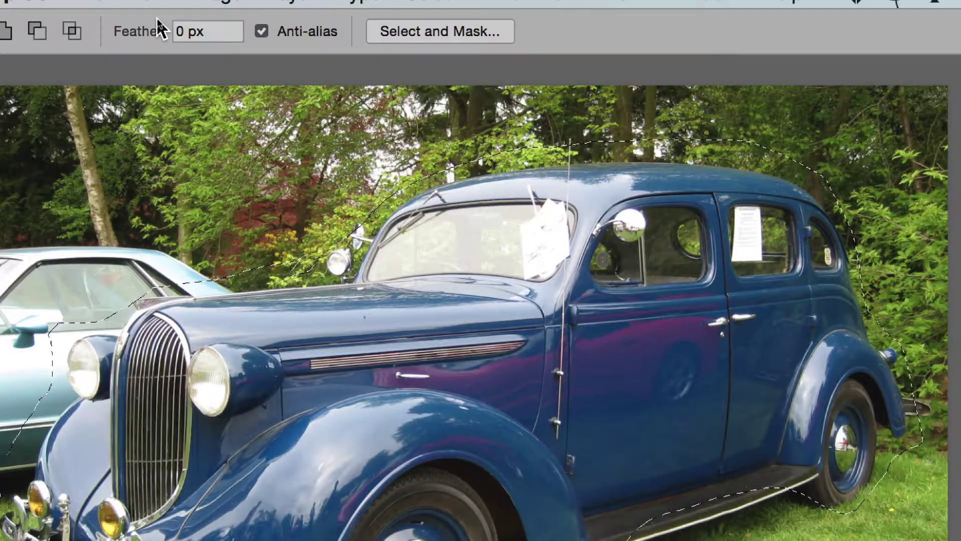
pyautogui.click(157, 11)
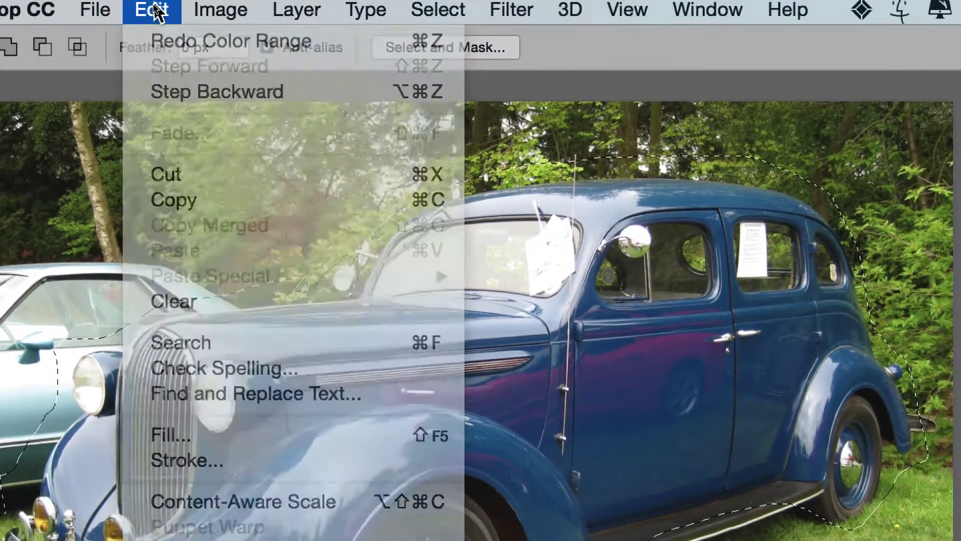
pyautogui.click(156, 11)
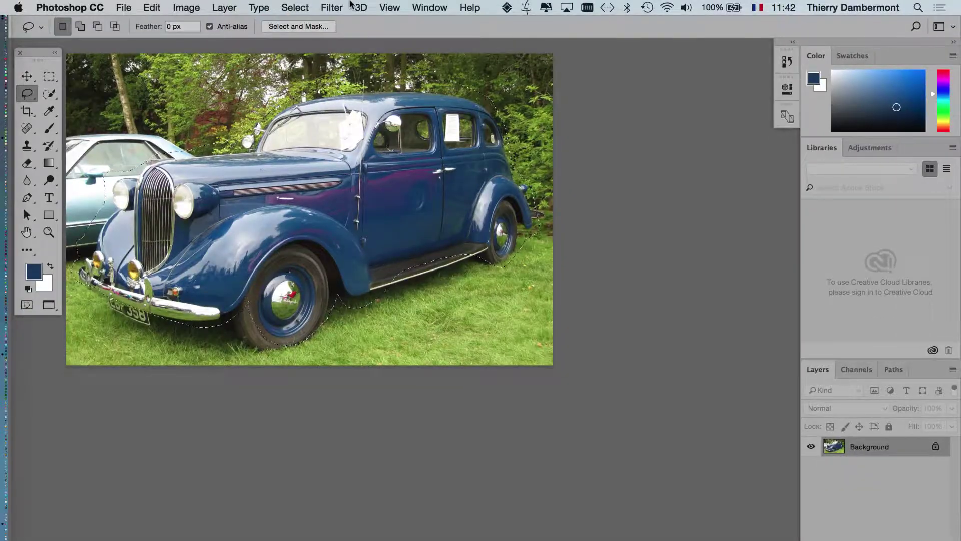
# Reopen Color Range on the lasso selection and sample the blue of the car's front door with the Eyedropper
pyautogui.click(298, 6)
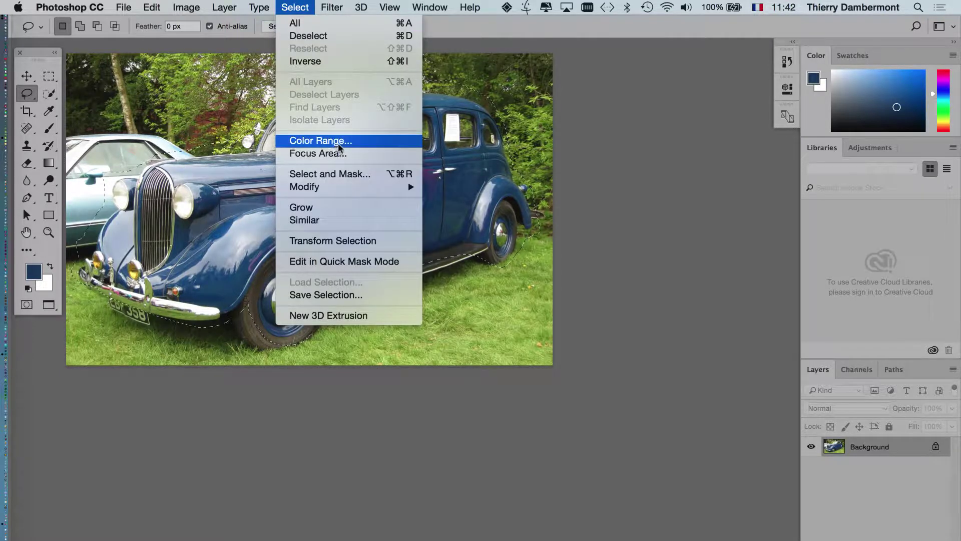
pyautogui.click(321, 140)
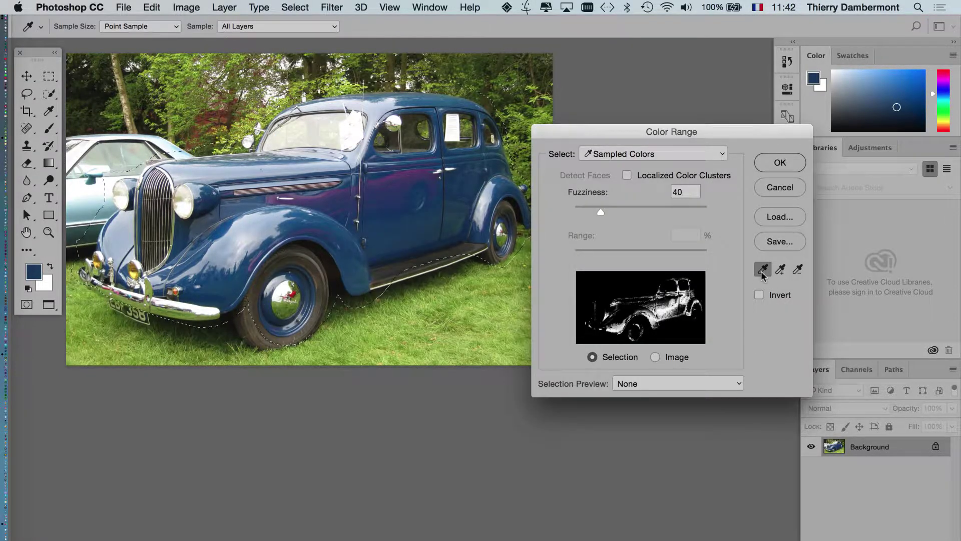
pyautogui.press('alt+super+8')
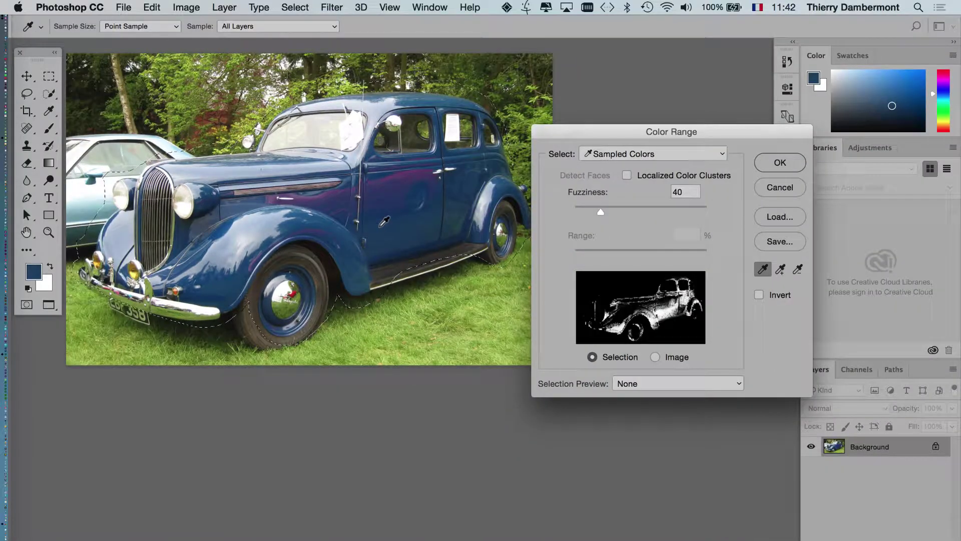
pyautogui.press('alt')
pyautogui.press('super')
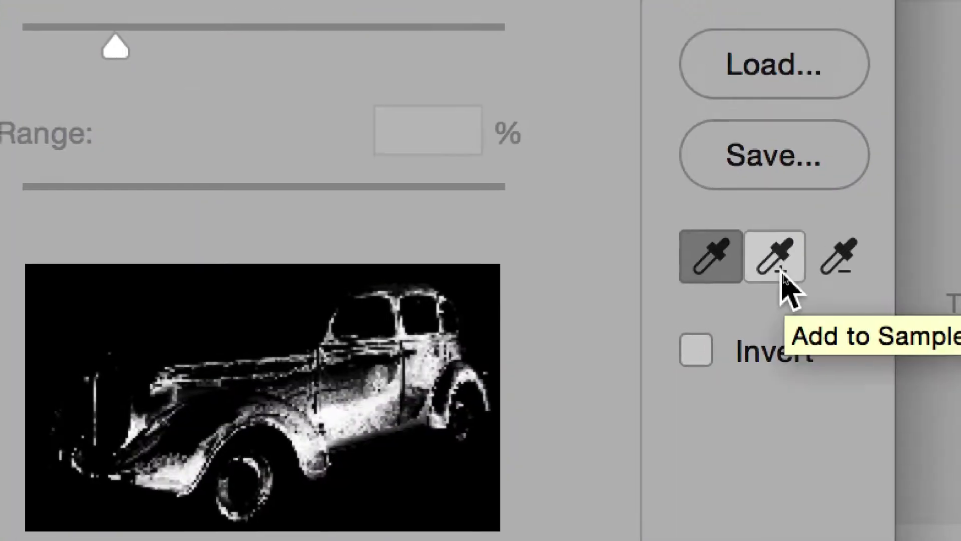
# Add the light and dark blue shades of both front fenders to the Color Range selection with Add to Sample
pyautogui.click(782, 273)
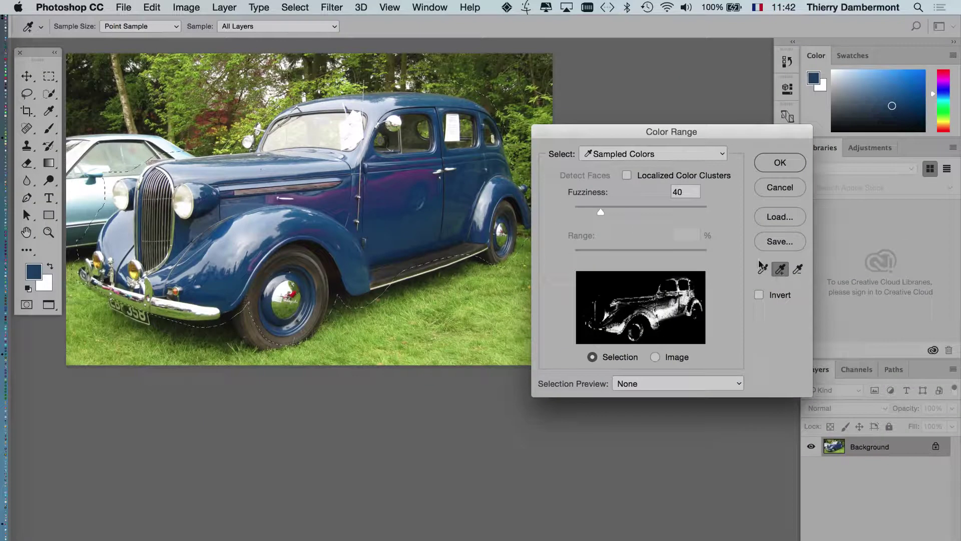
pyautogui.moveTo(592, 139); pyautogui.dragTo(656, 141)
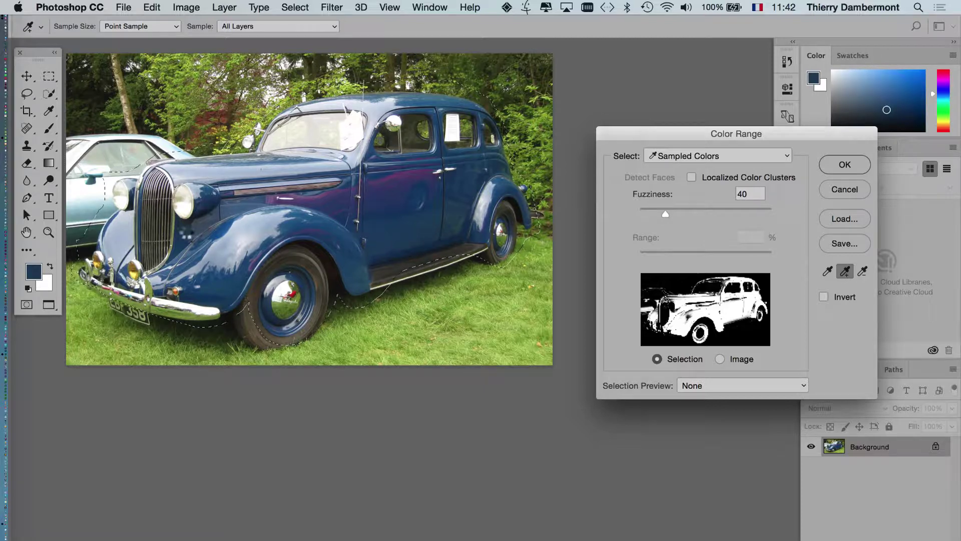
pyautogui.click(206, 267)
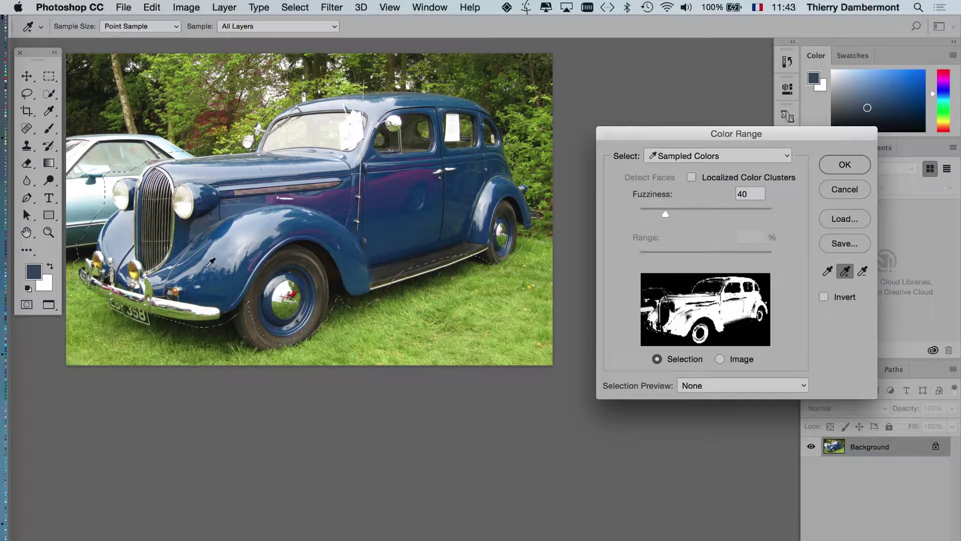
pyautogui.click(212, 259)
pyautogui.click(241, 231)
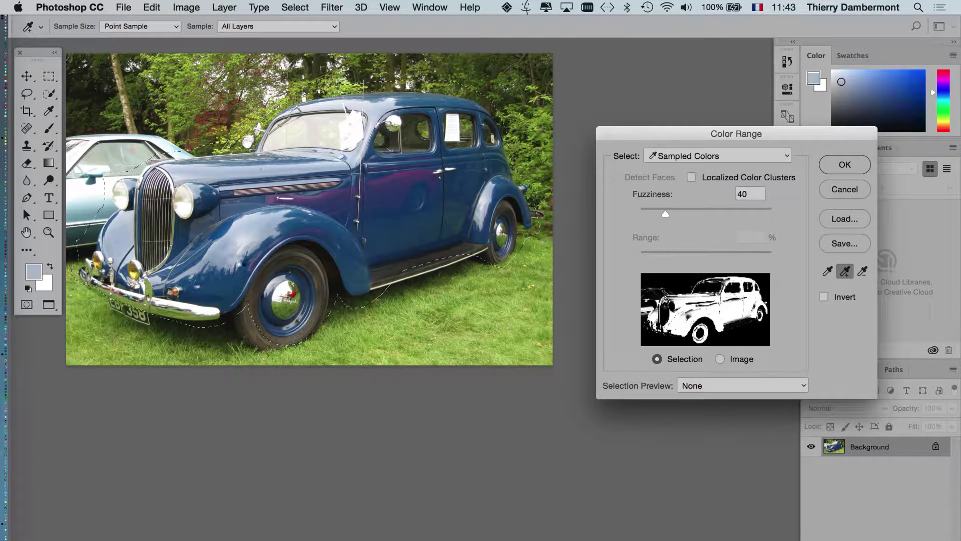
pyautogui.click(272, 238)
pyautogui.click(304, 225)
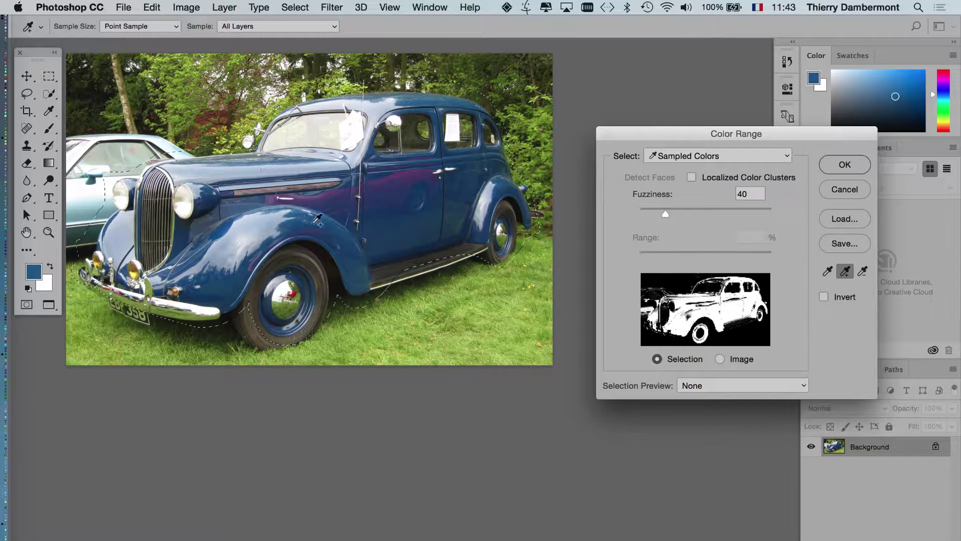
pyautogui.click(232, 287)
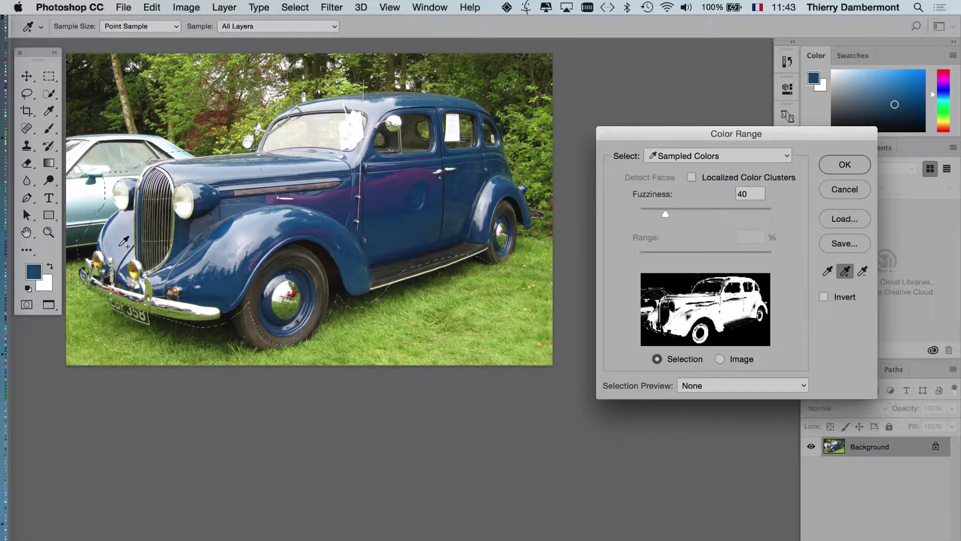
pyautogui.click(120, 237)
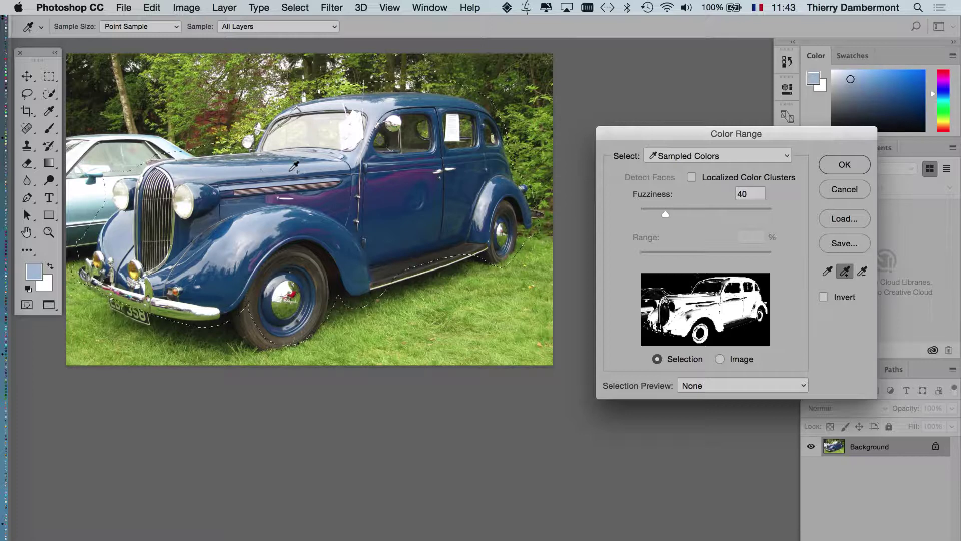
pyautogui.click(309, 220)
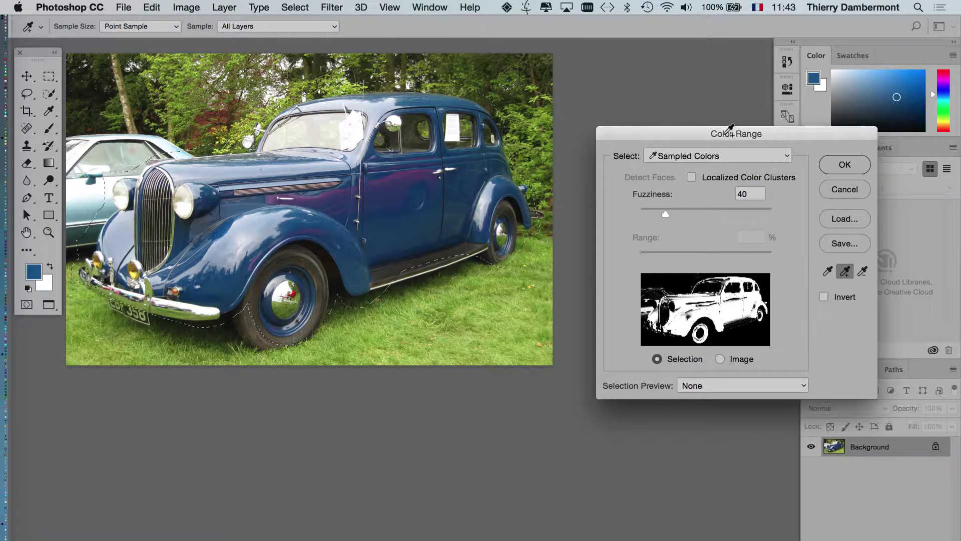
# Move the Color Range dialog and temporarily switch its Cancel option to Reset to show how the samples can be reset
pyautogui.moveTo(729, 129); pyautogui.dragTo(689, 88)
pyautogui.press('alt')
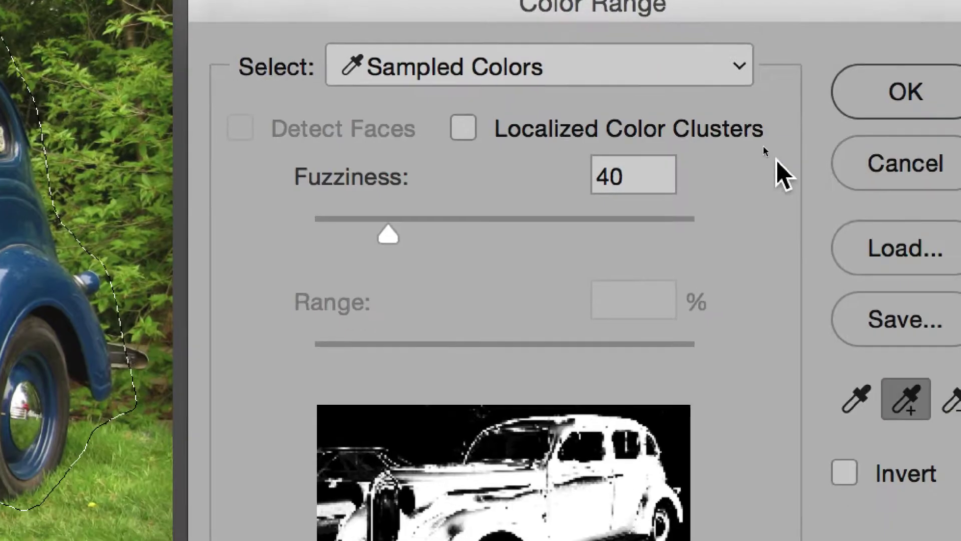
pyautogui.press('alt')
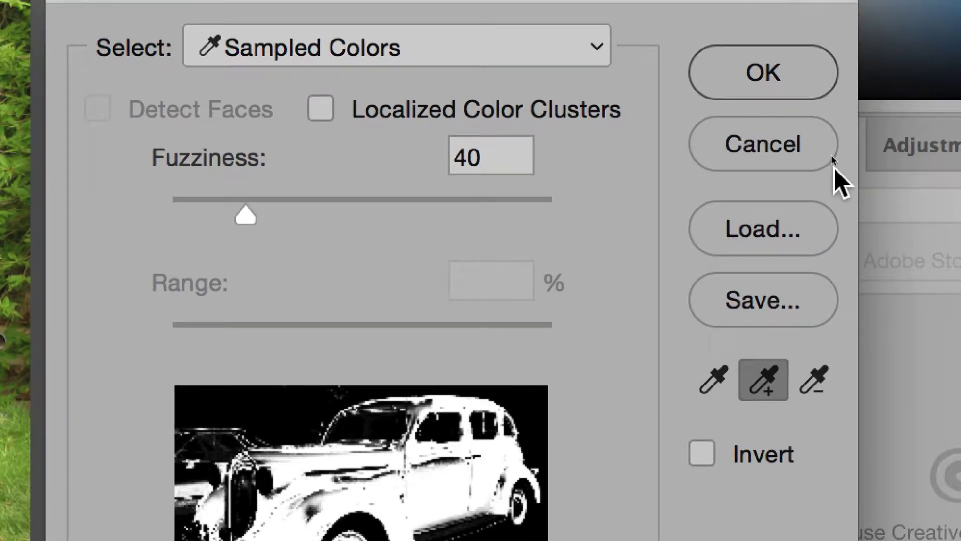
pyautogui.press('alt')
pyautogui.press('alt')
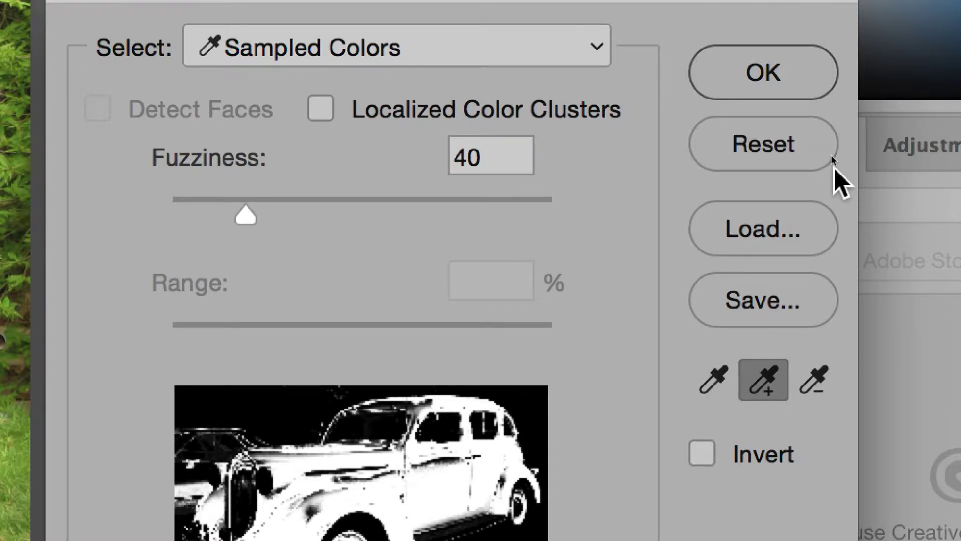
pyautogui.press('super')
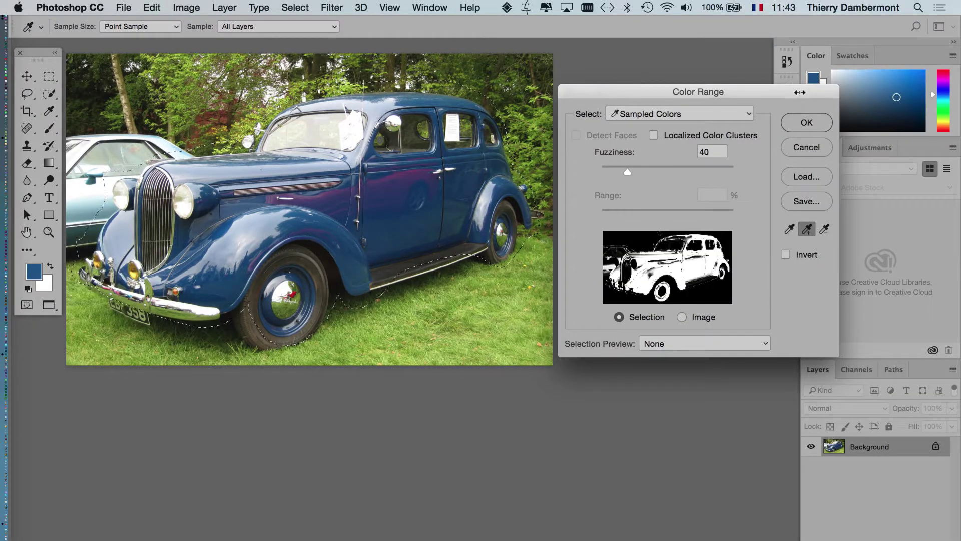
# Apply the Color Range settings at fuzziness 40 to turn the sampled blues into a selection
pyautogui.moveTo(800, 92); pyautogui.dragTo(795, 115)
pyautogui.click(802, 145)
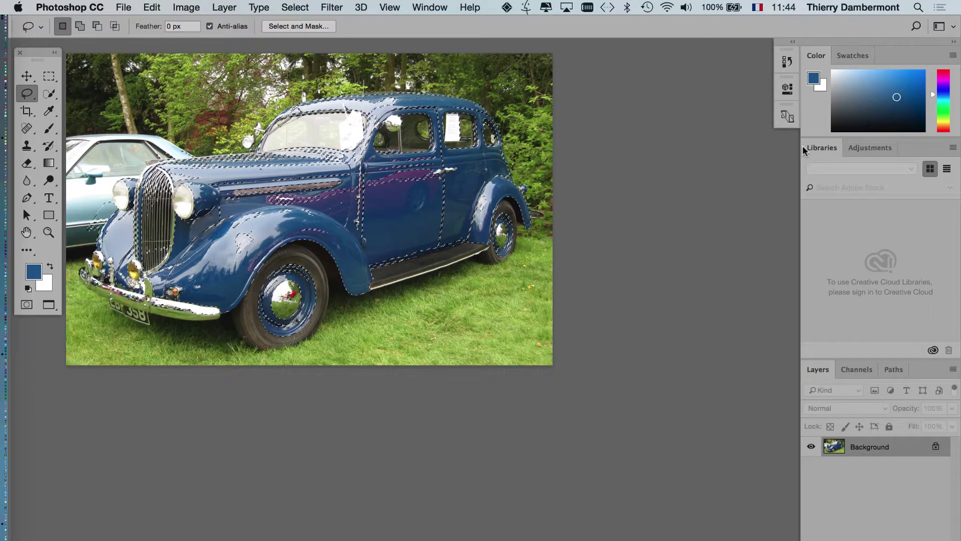